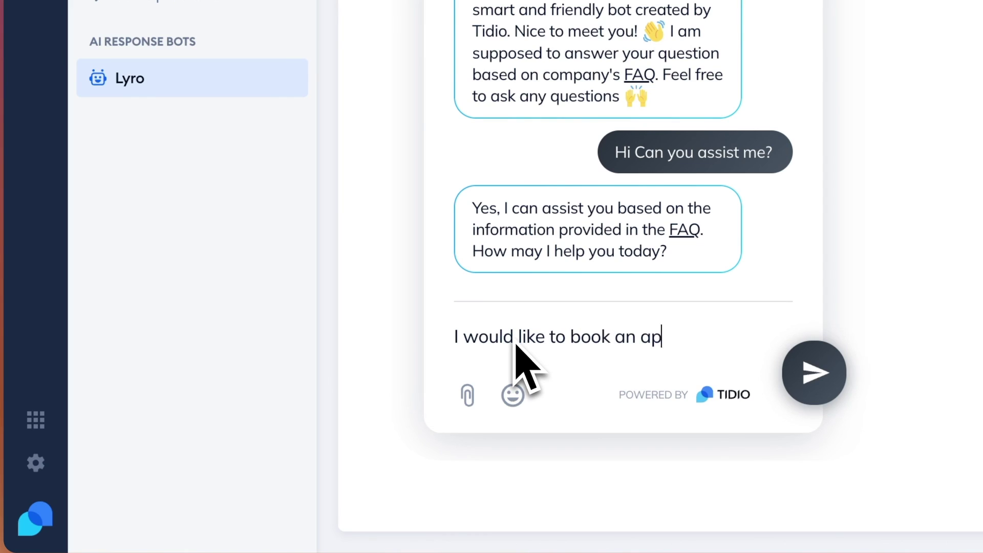
- Ask Lyro's preview about booking an appointment, haircut cost and opening hours
text(tmen)
key(Return)
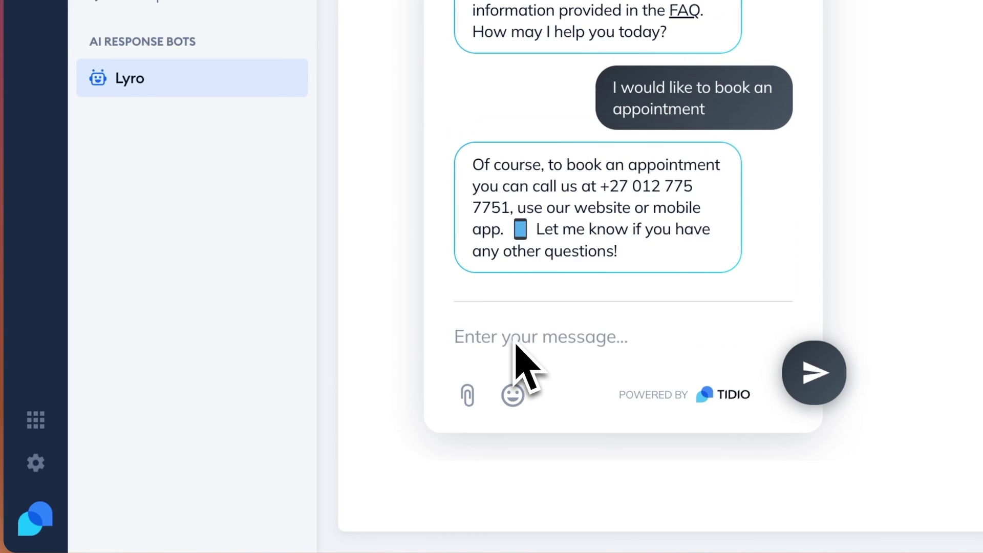
text(How much wil)
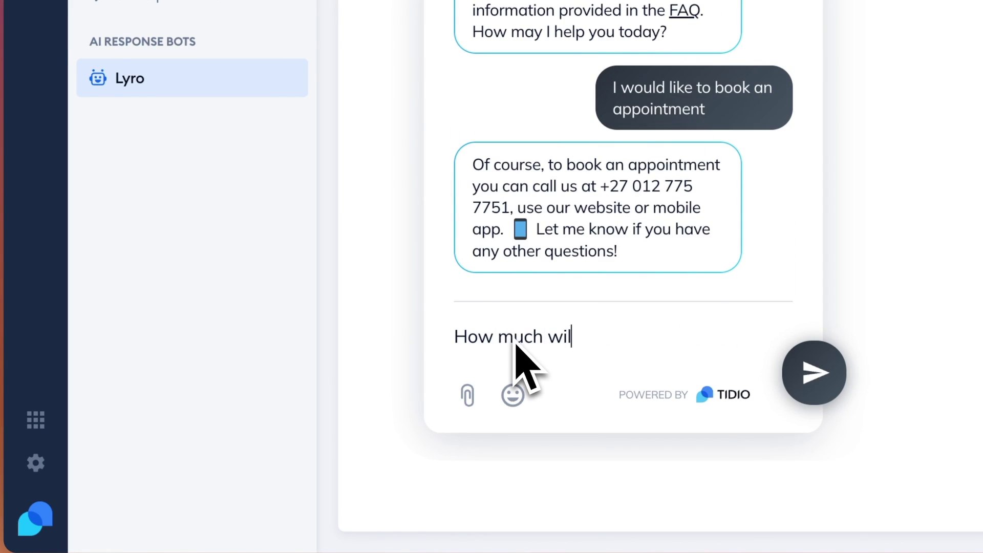
text(l a haircut co)
text(st?)
key(Return)
text(what are)
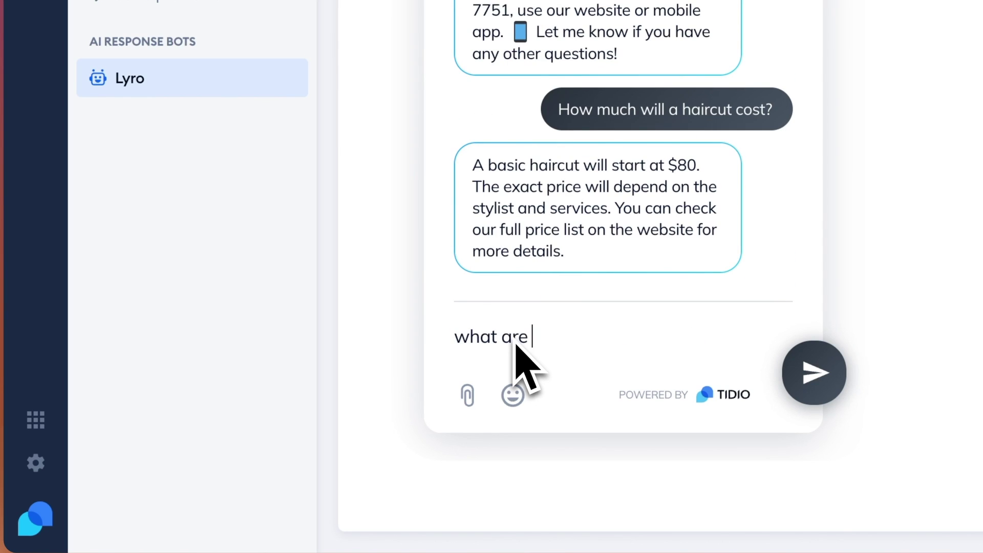
text( your hours?)
key(Return)
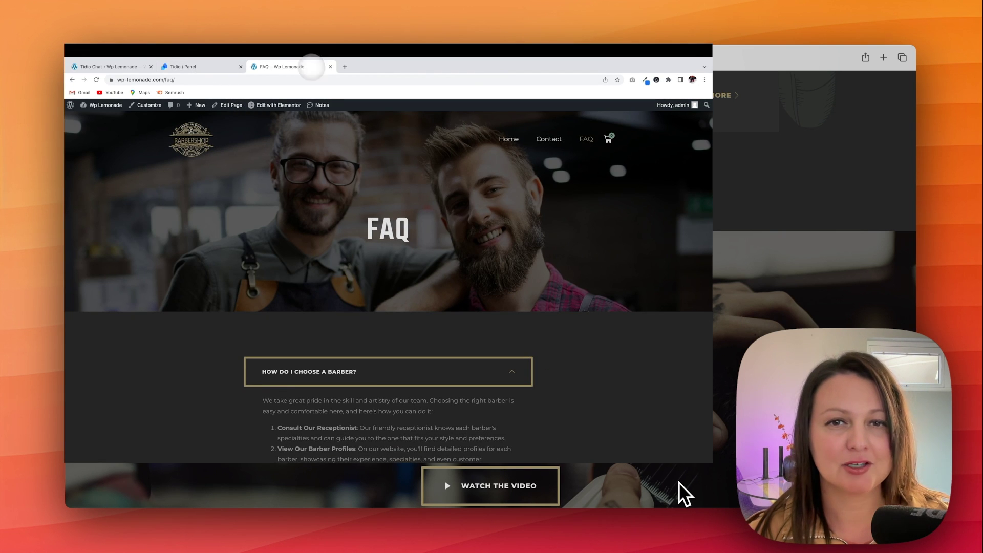
- Copy the barbershop FAQ page URL and import it into Lyro's knowledge
click(213, 80)
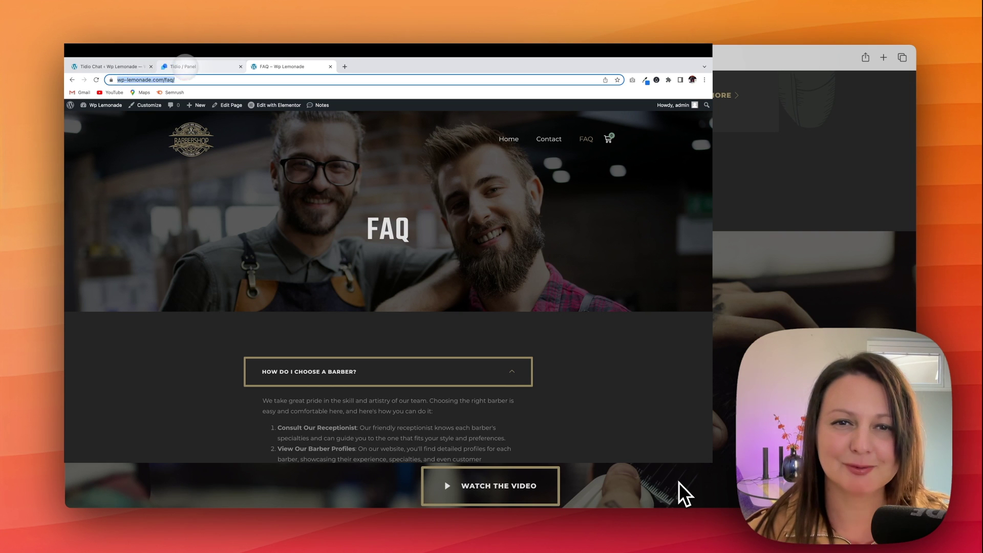
click(184, 68)
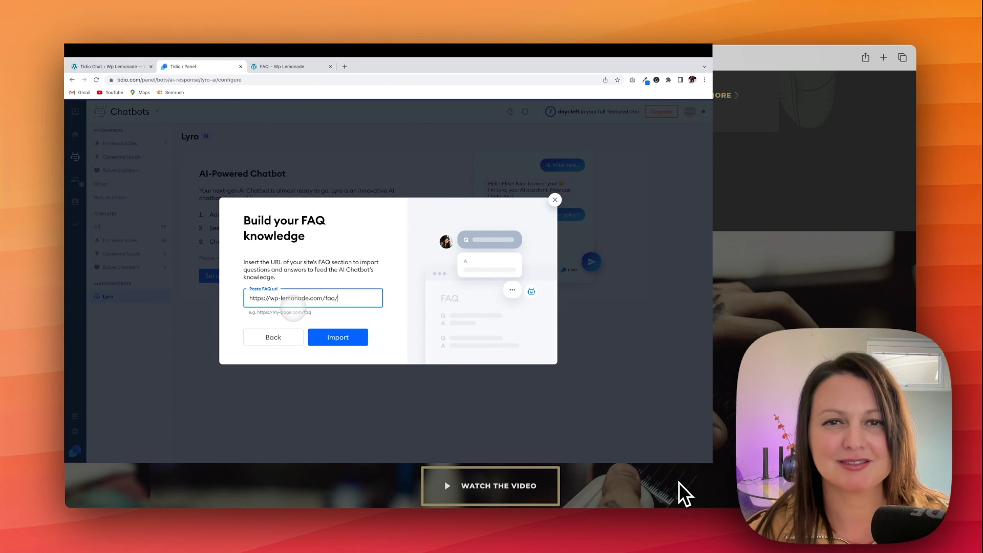
click(338, 337)
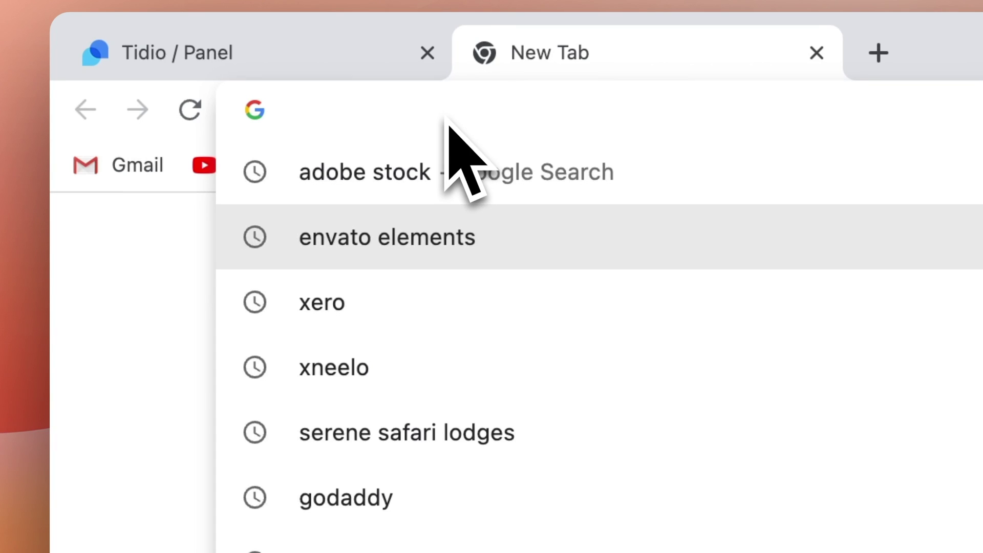
- Register on tidiogo.com with the account e-mail, a strong password and the wp-lemonade.com website, accepting the terms
text(t)
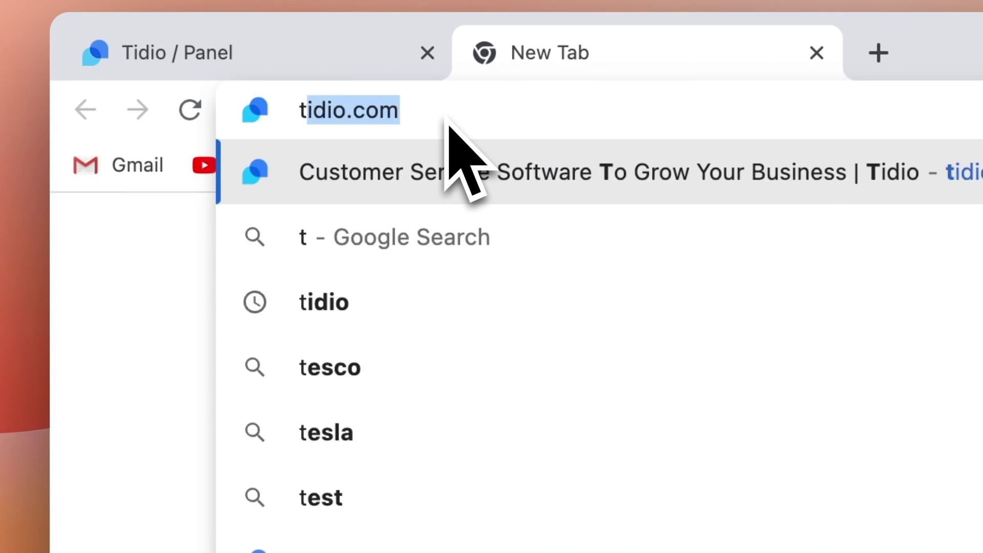
text(idiogo.com)
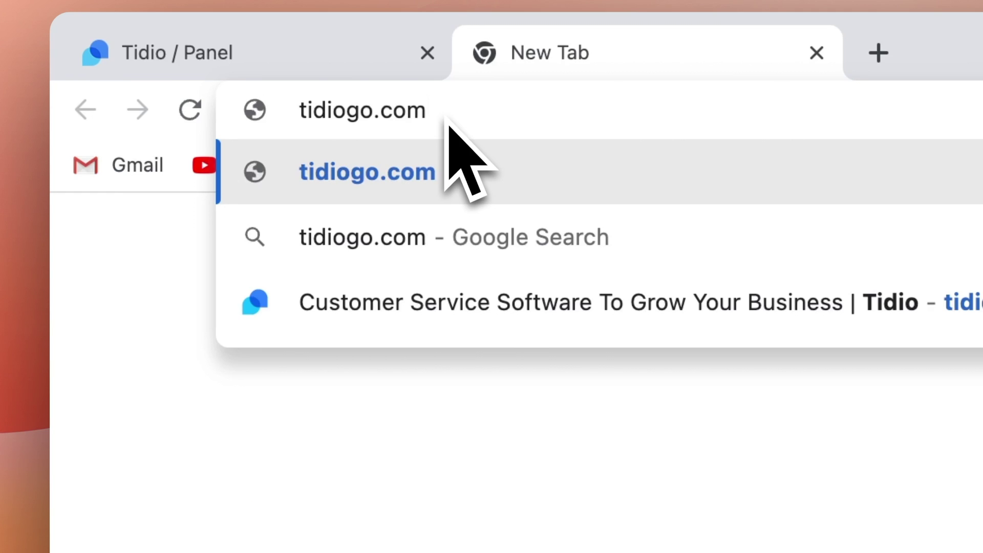
key(Return)
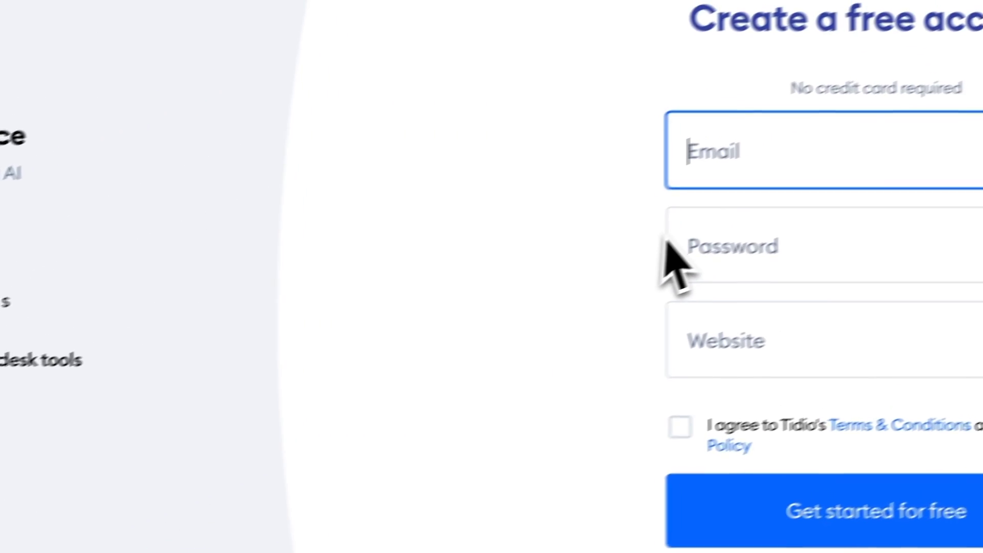
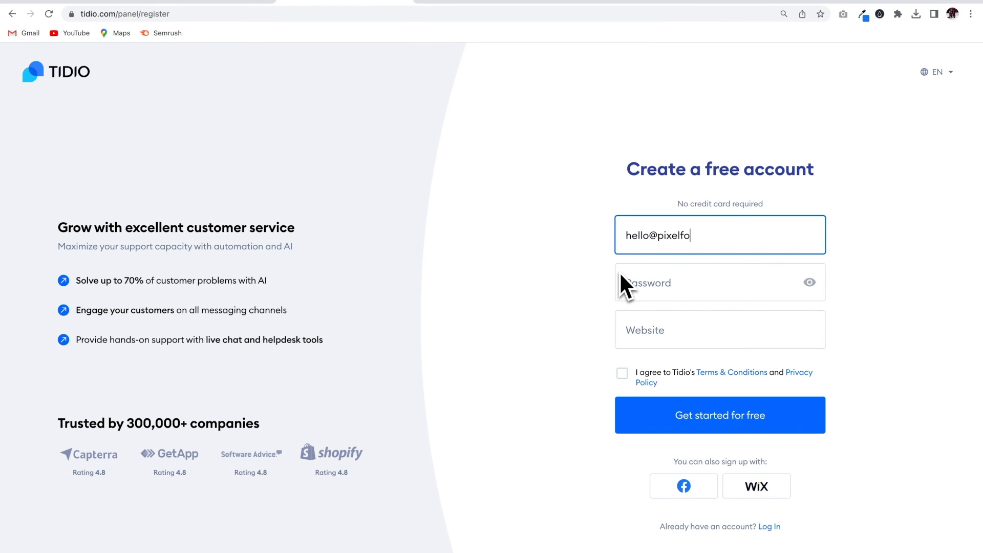
key(Tab)
key(ctrl+v)
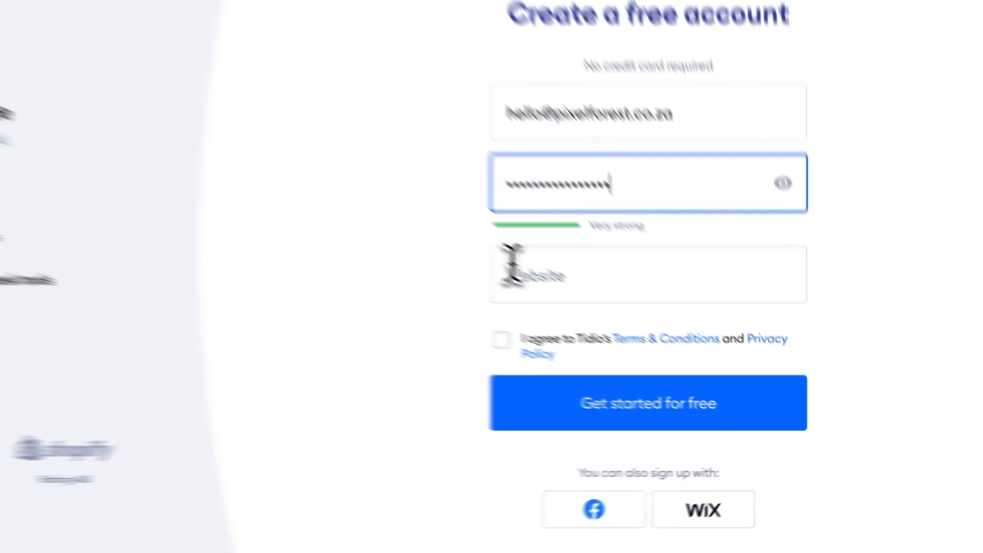
click(622, 332)
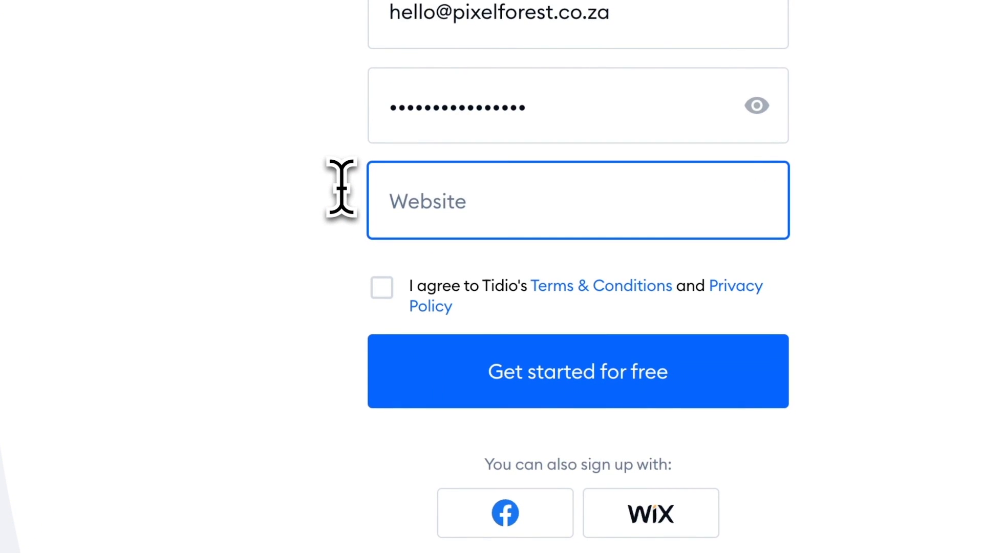
text(https://wp-lemonade.com/)
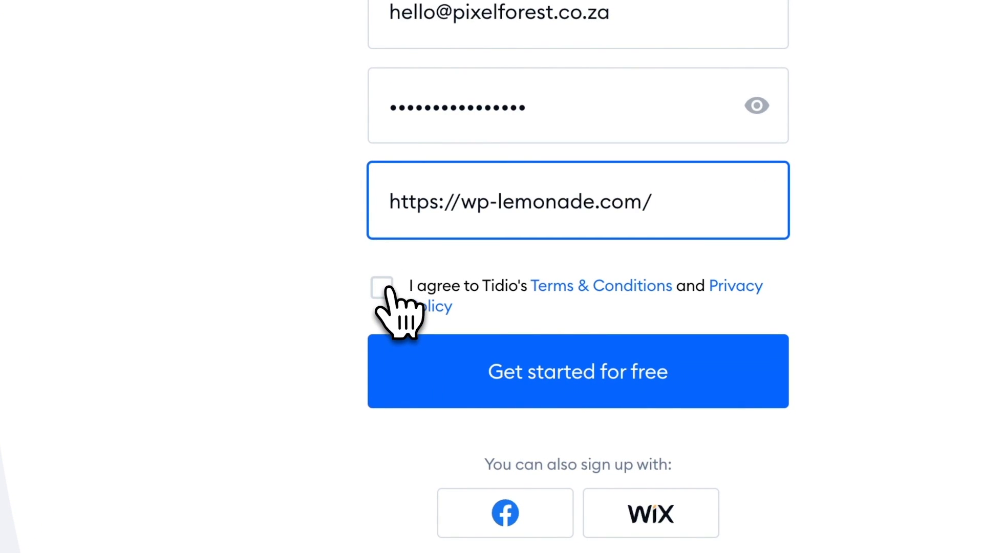
click(384, 286)
click(640, 395)
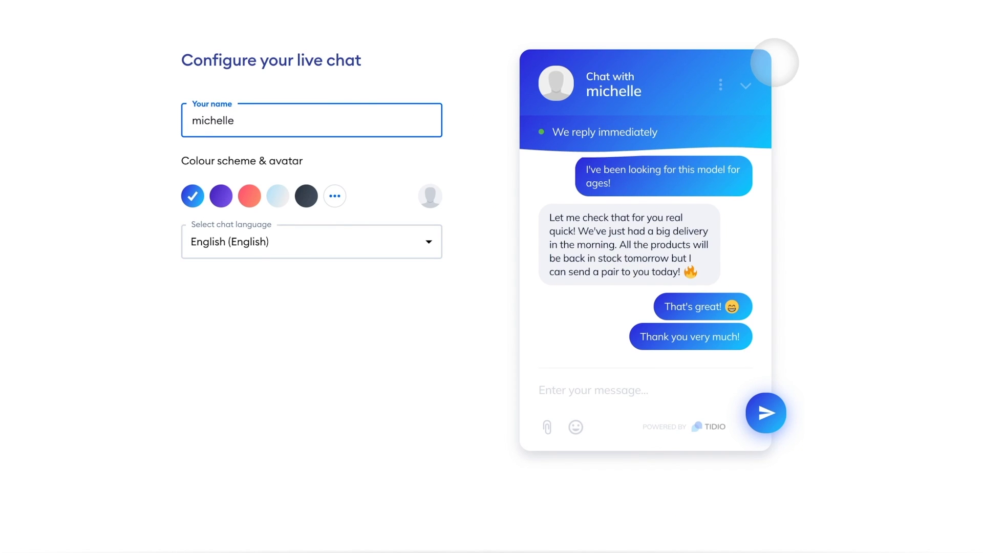
- Name the chat Barbershop and switch its colour scheme from purple to dark grey
key(ctrl+a)
text(B)
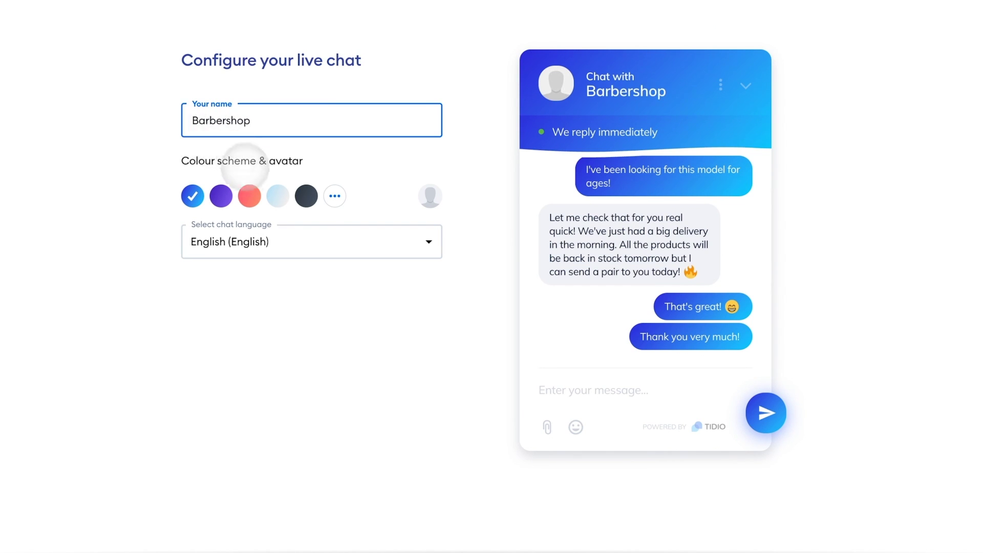
click(221, 197)
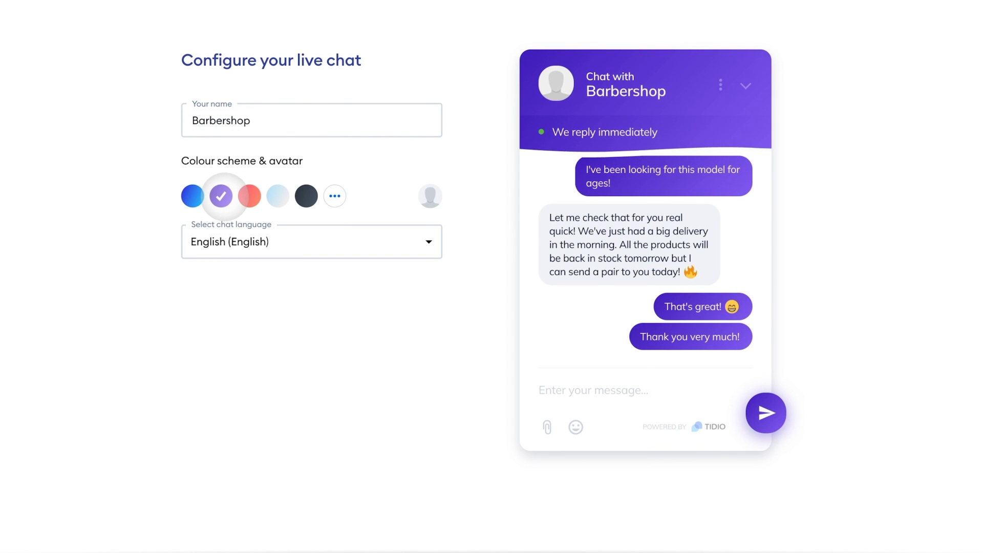
click(306, 196)
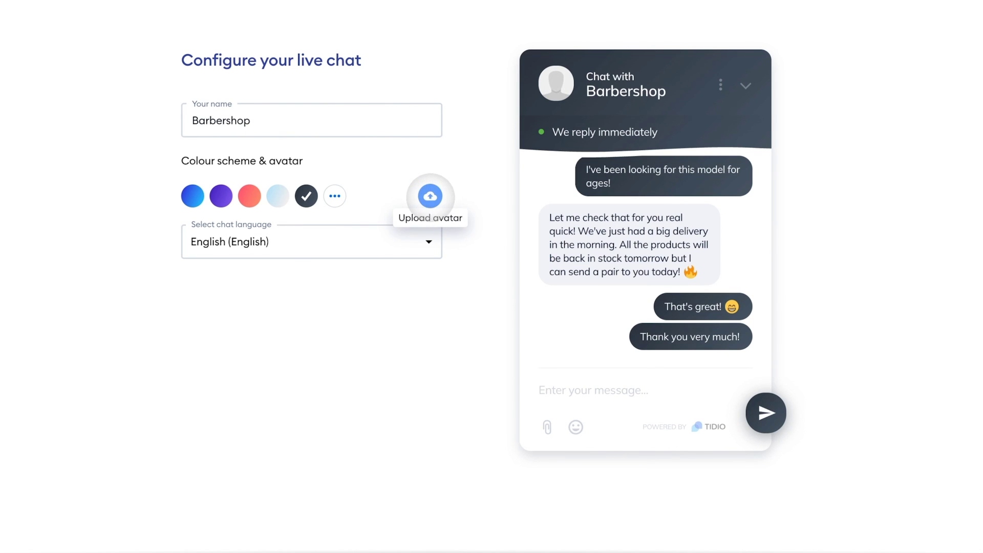
- Upload Barbershoplogo.png as the chat avatar and save the setup
click(431, 197)
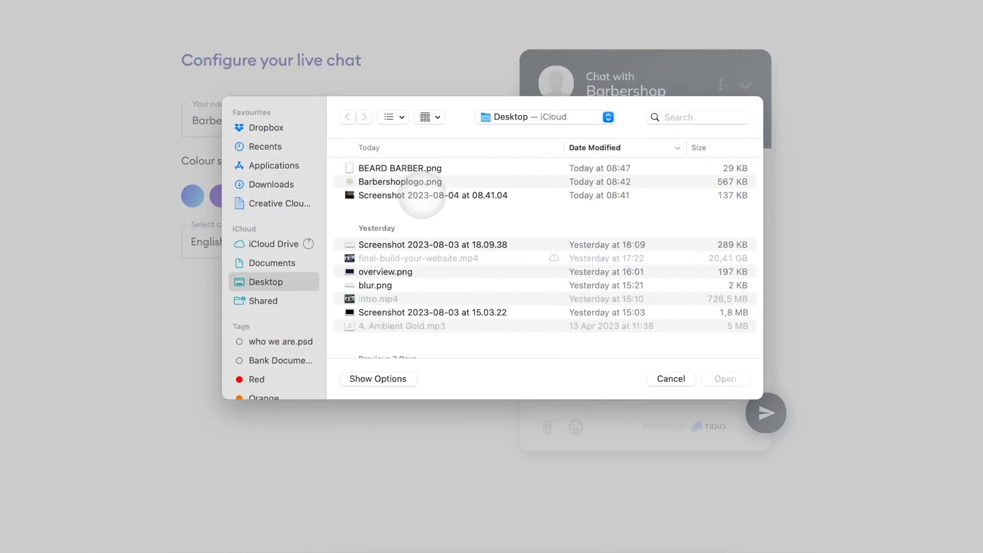
click(406, 182)
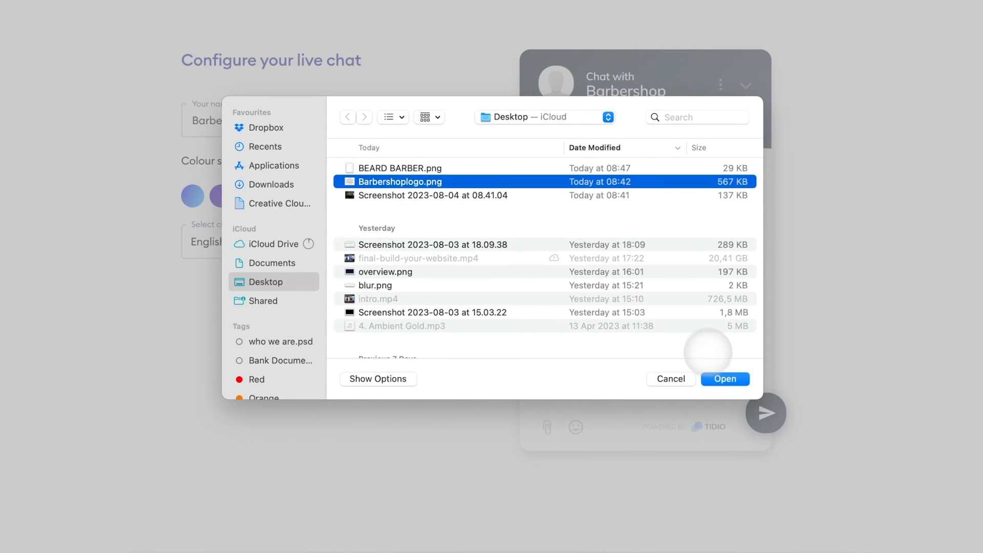
click(725, 379)
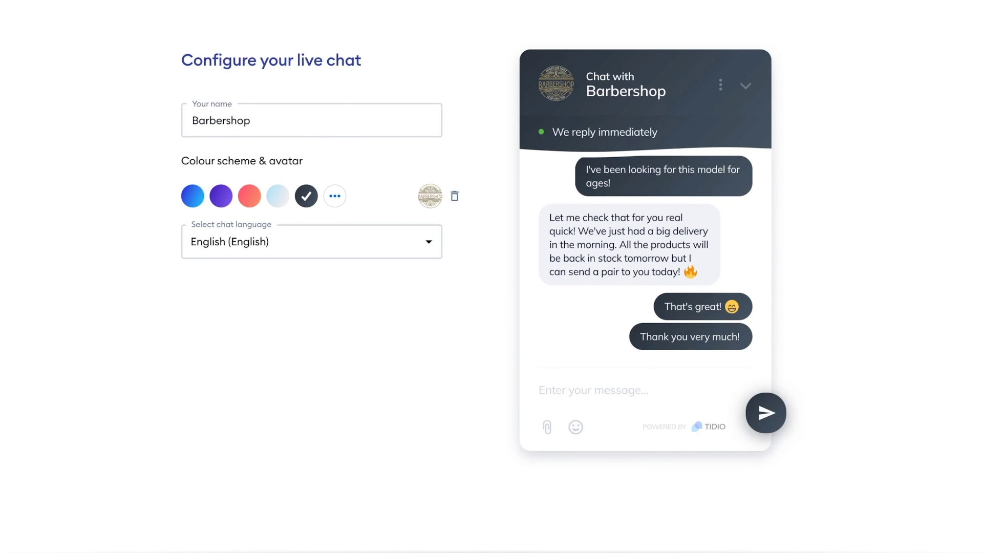
click(525, 537)
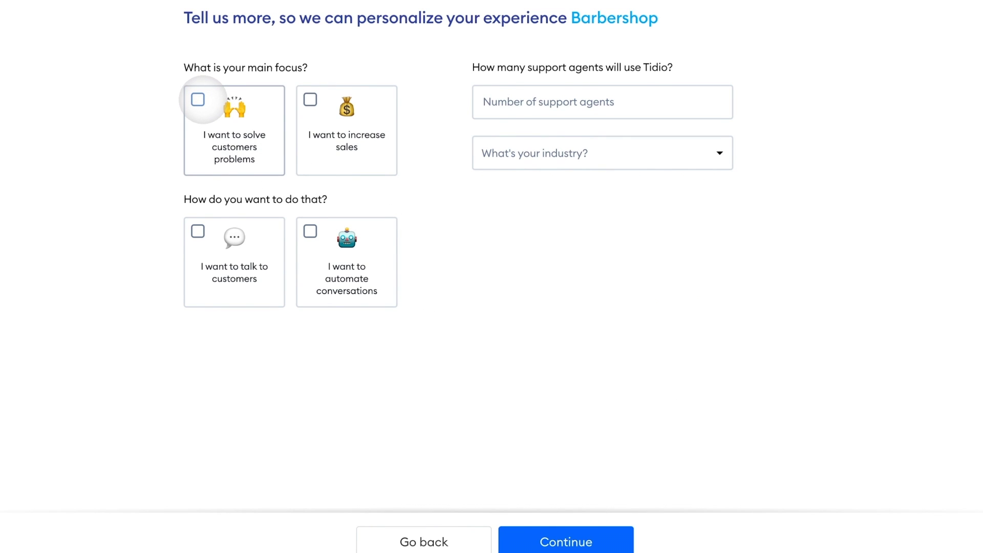
- Answer onboarding: solve customer problems, automate conversations, 2 agents, Services industry, 6-25 monthly inquiries
click(198, 99)
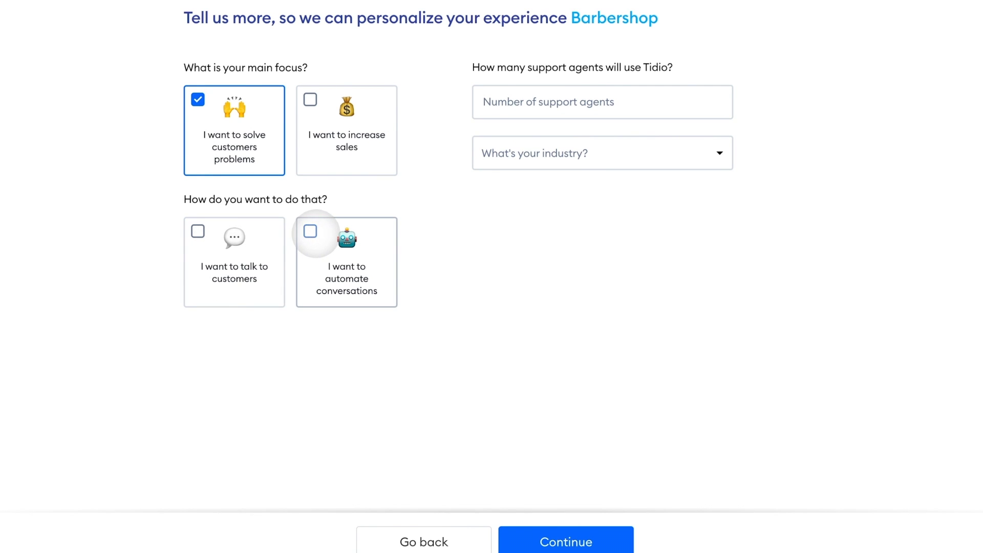
click(315, 246)
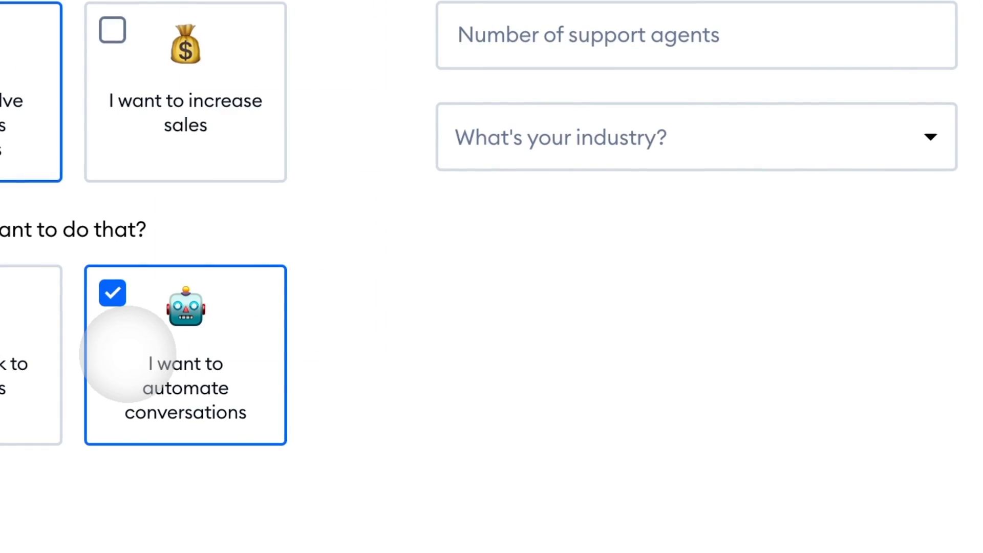
click(529, 30)
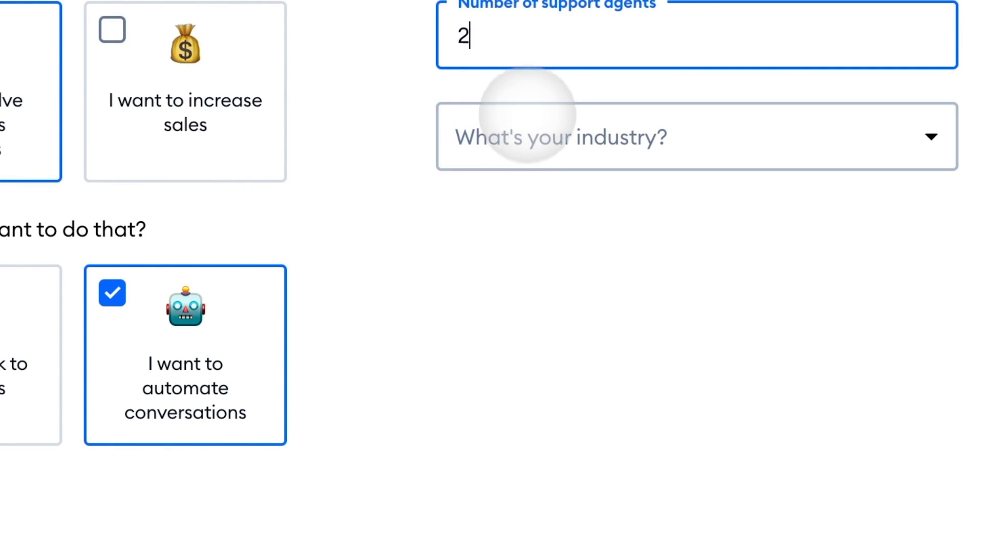
click(527, 140)
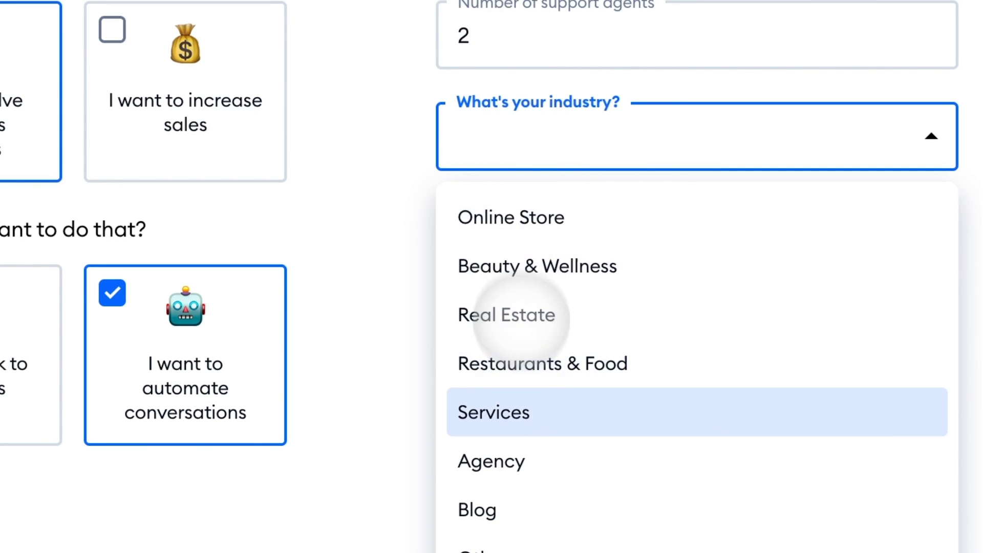
click(527, 405)
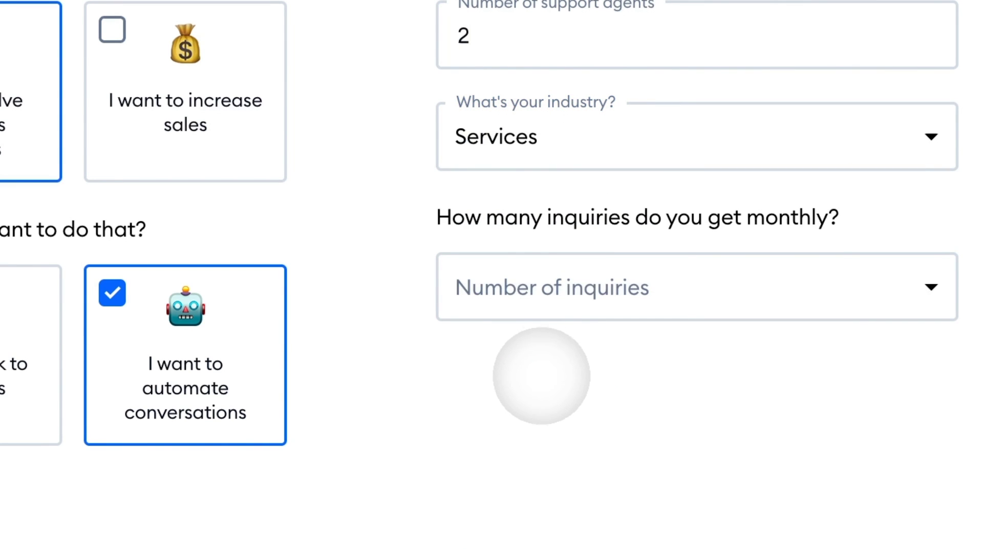
click(568, 295)
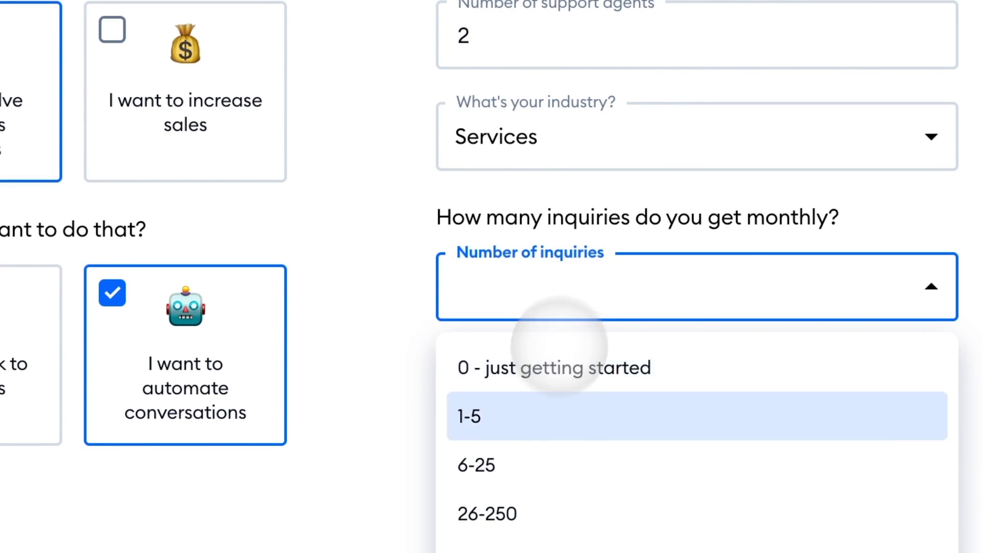
click(551, 464)
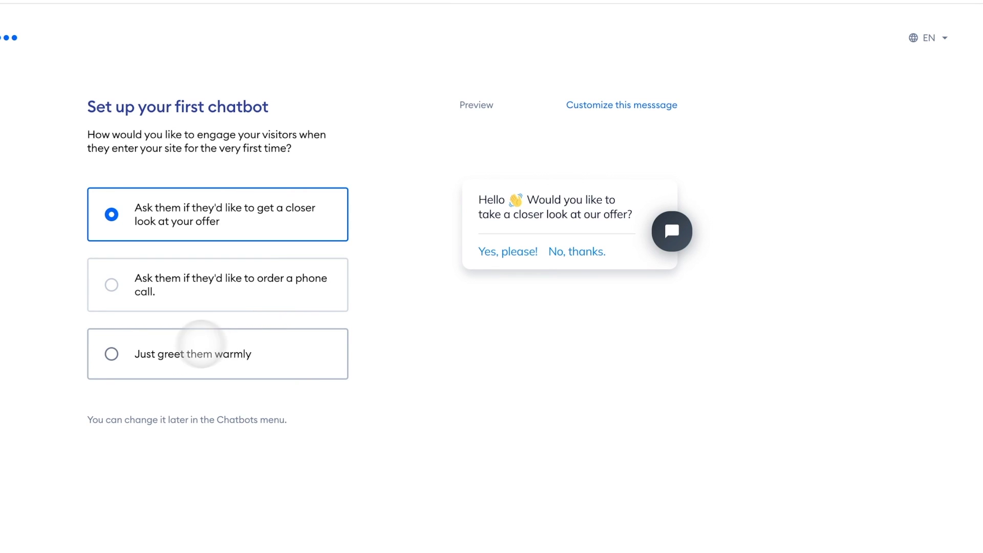
- Choose 'Just greet them warmly' for the first chatbot, leaving the greeting message unchanged
click(112, 354)
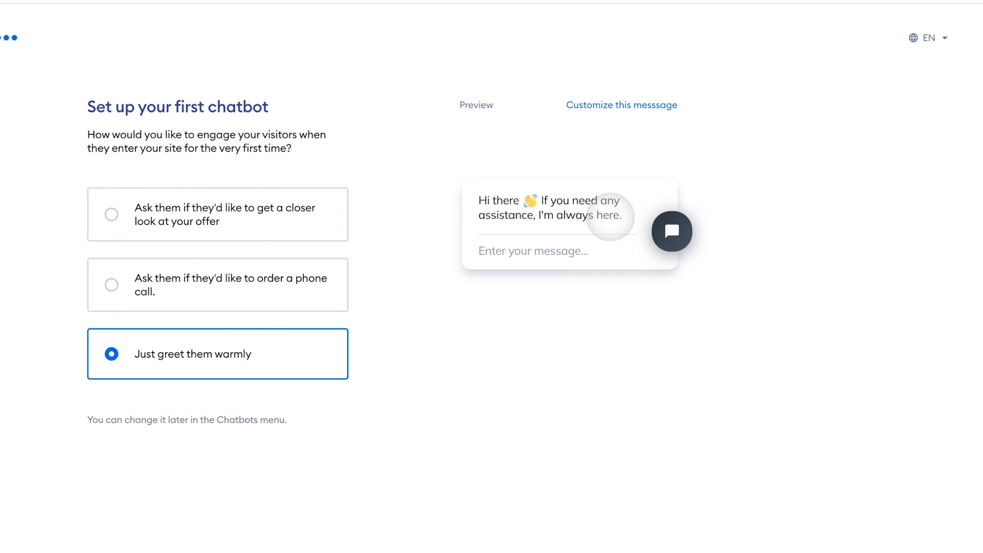
click(630, 105)
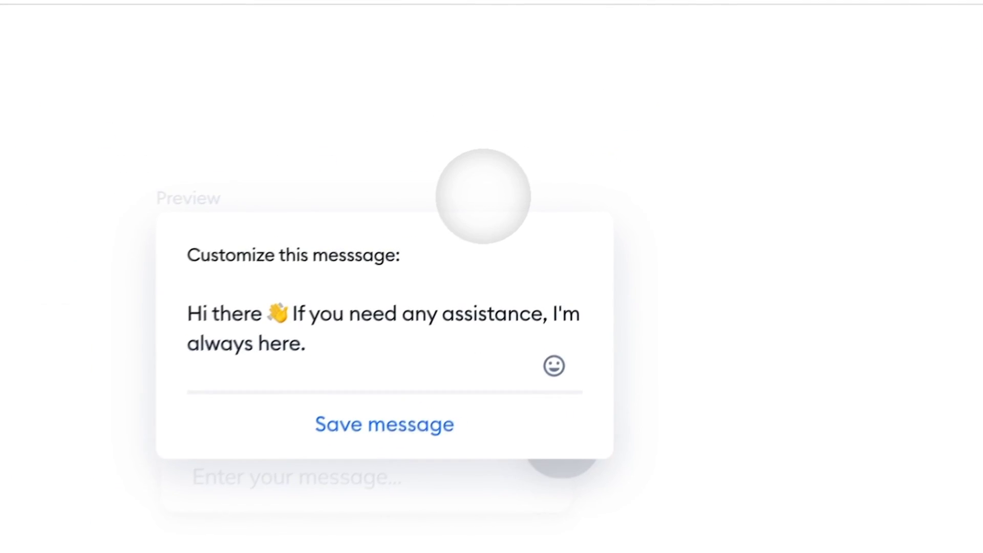
click(468, 203)
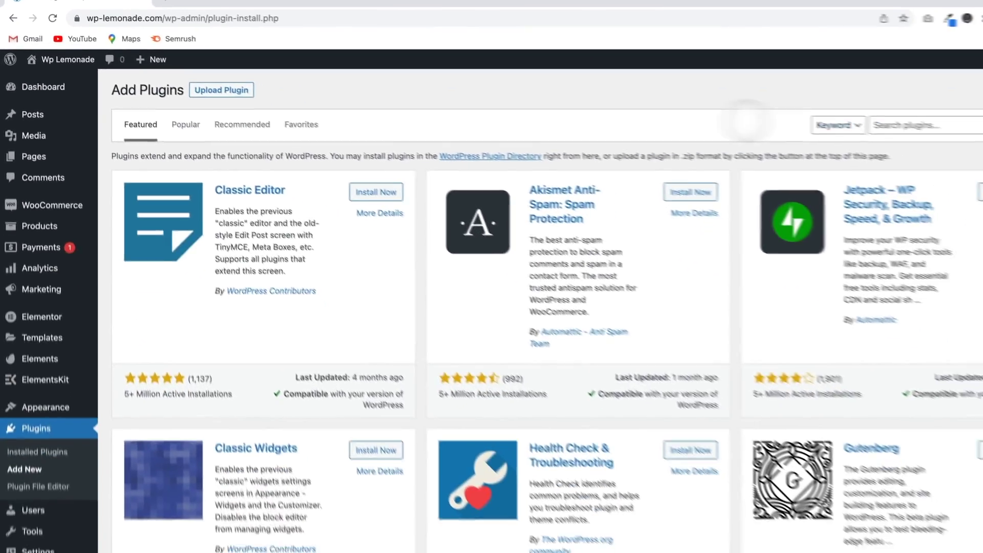
- Search the WordPress plugin directory for 'tidio' and install Tidio – Live Chat & AI Chatbots
click(833, 113)
text(tid)
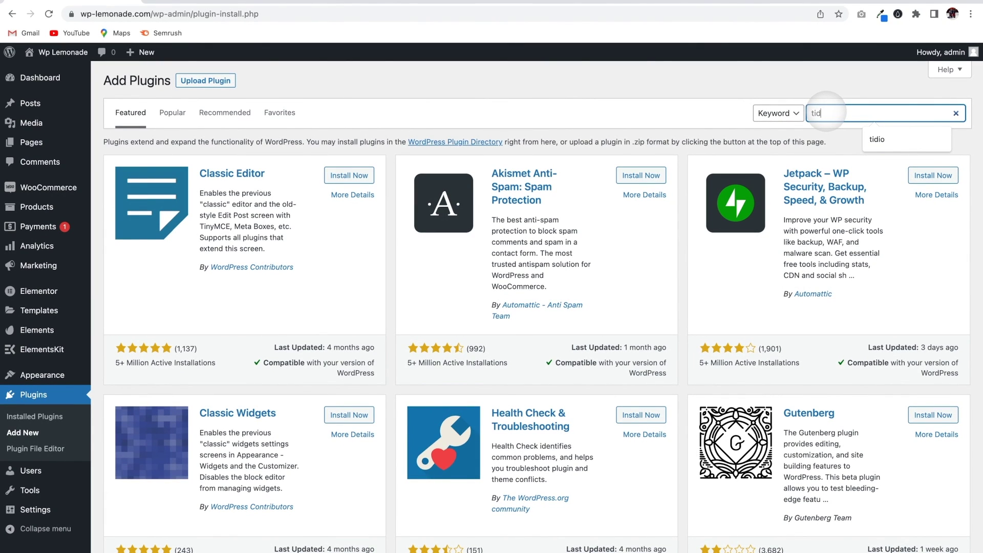
text(io)
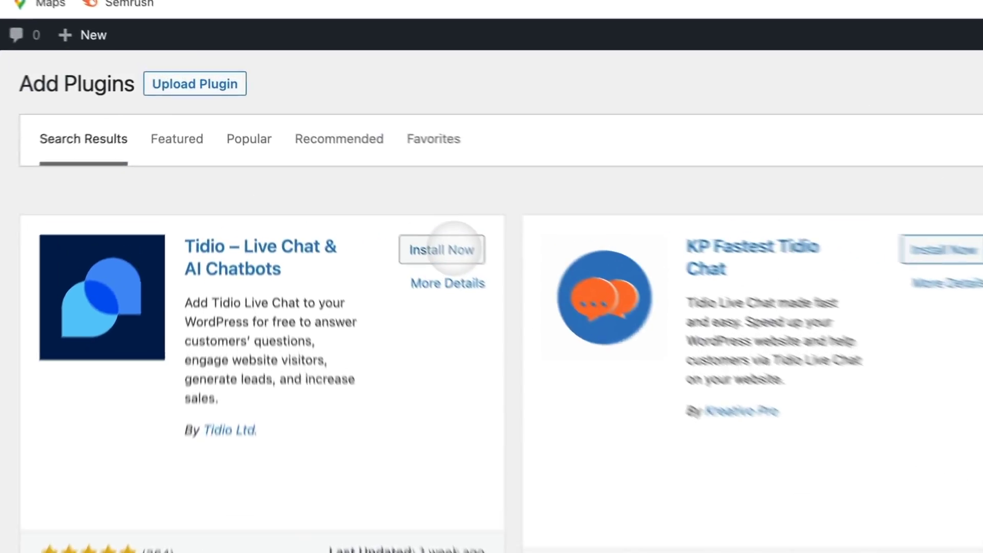
click(363, 176)
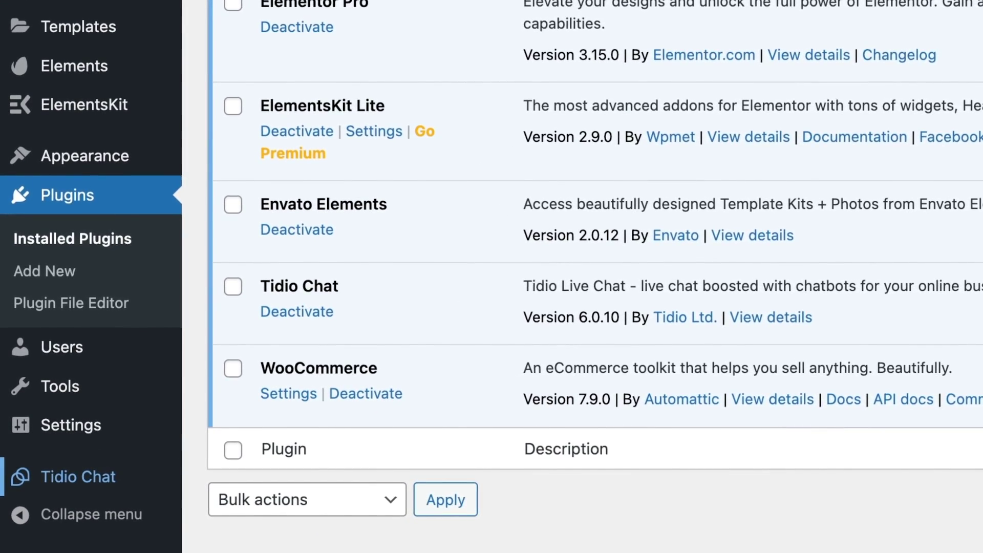
- Open the Tidio Chat plugin page and log in with the existing Tidio account
click(77, 477)
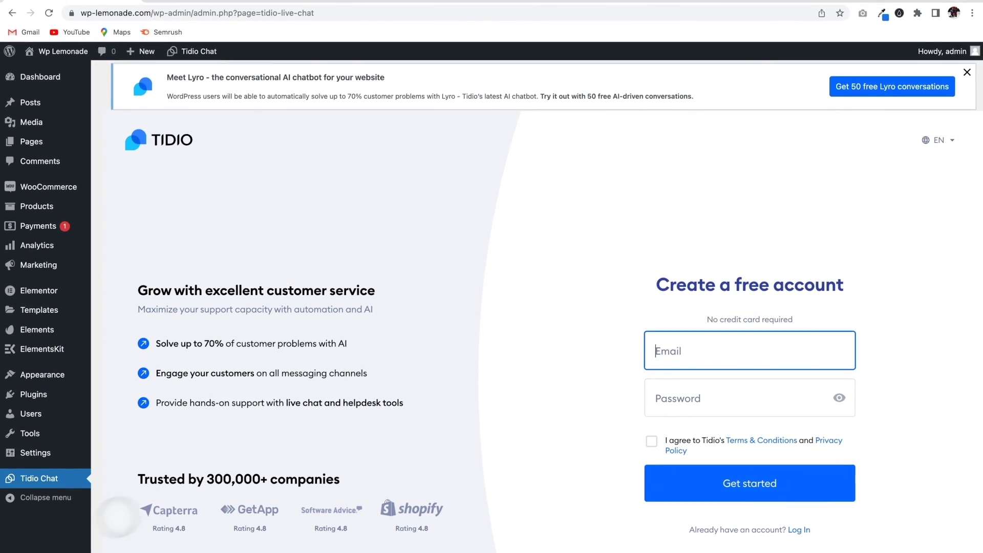
click(802, 530)
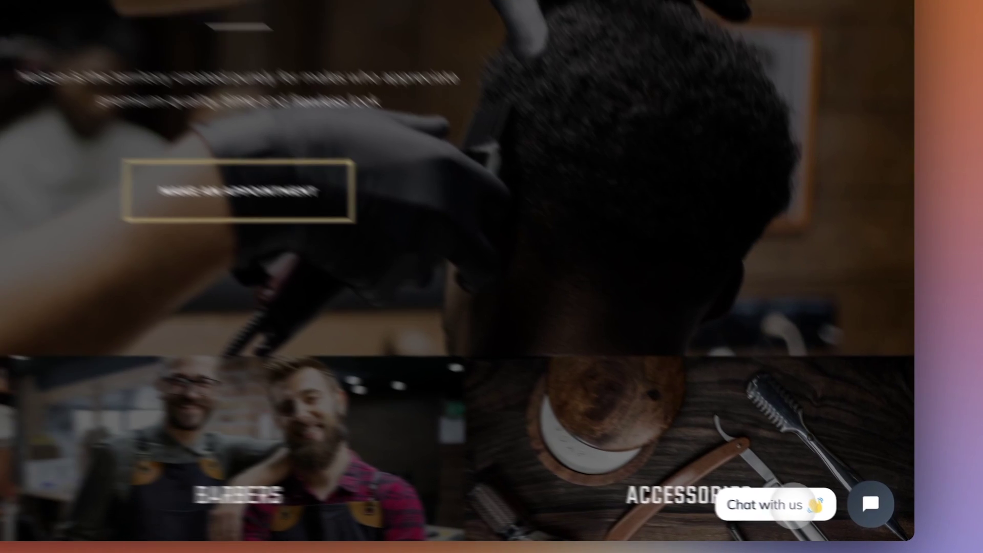
- Send 'I'd like a haircut' through the site's chat widget and submit a visitor contact e-mail
click(830, 518)
text(hi how can you help)
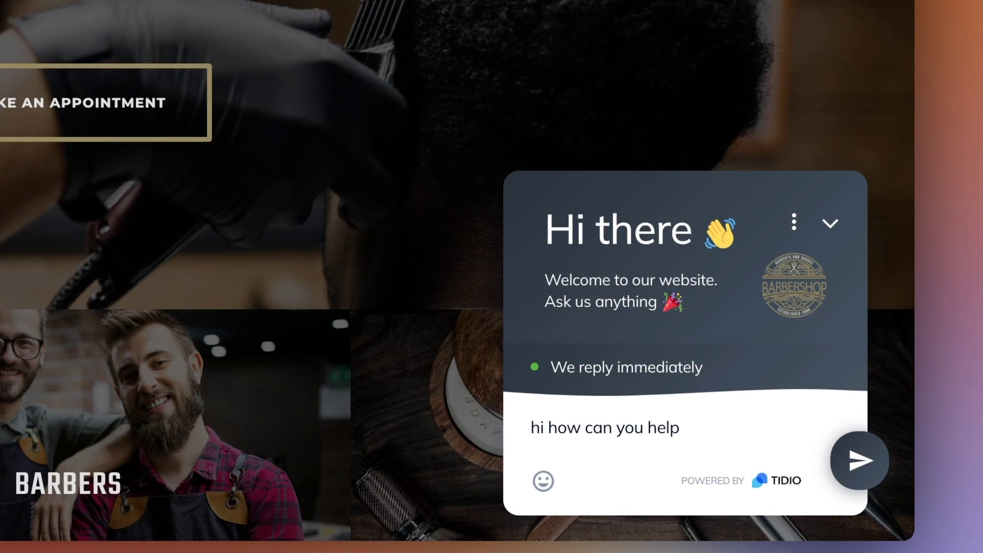
key(ctrl+a)
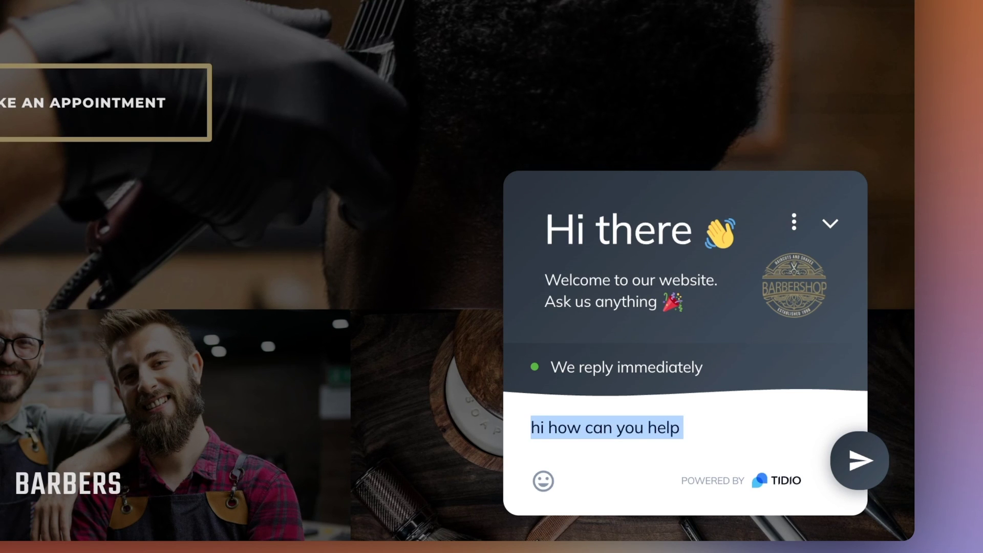
key(BackSpace)
text(I'd l)
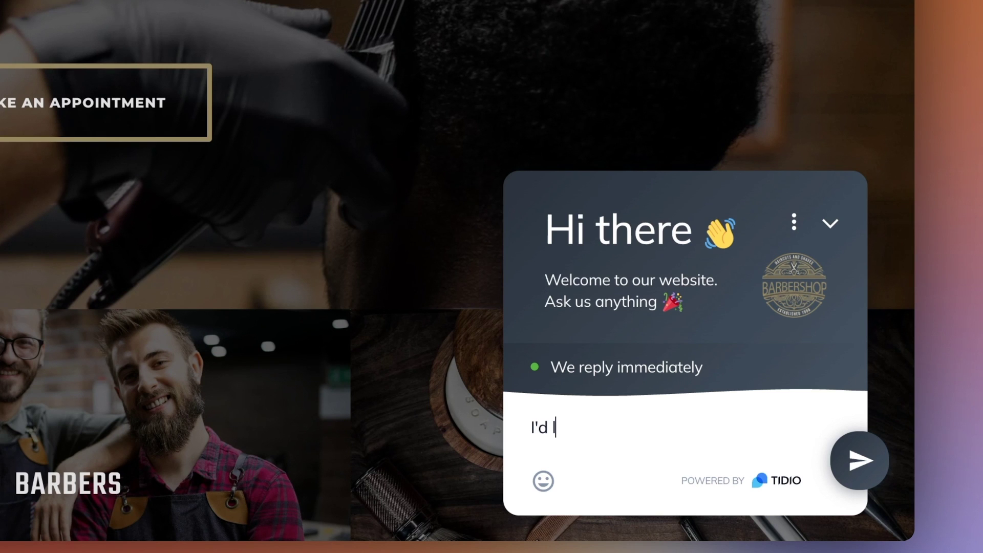
text(ike a haircut)
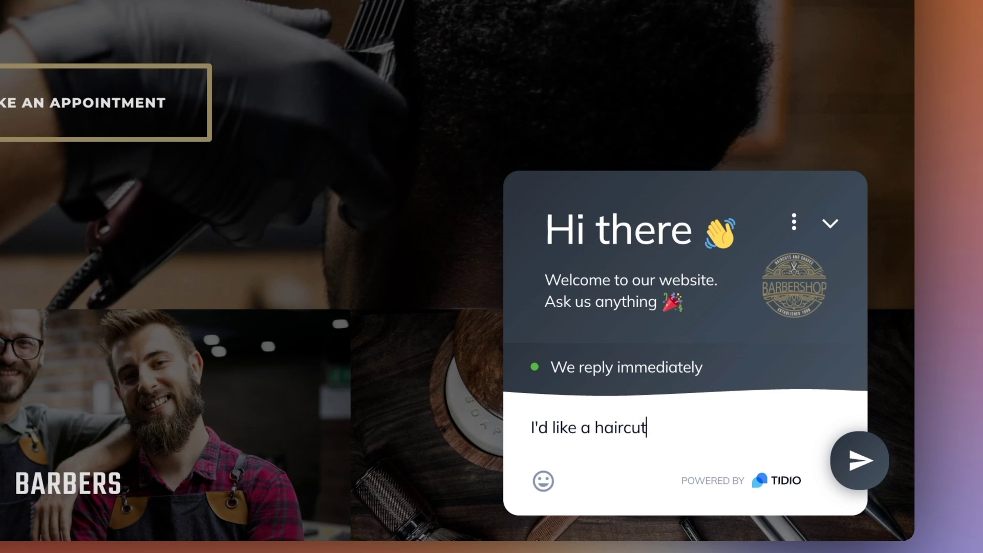
key(Return)
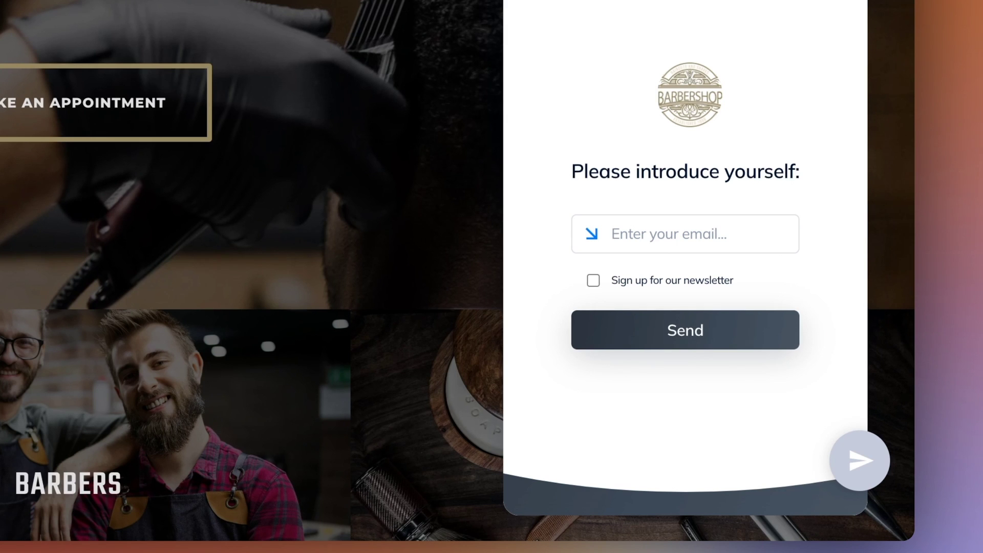
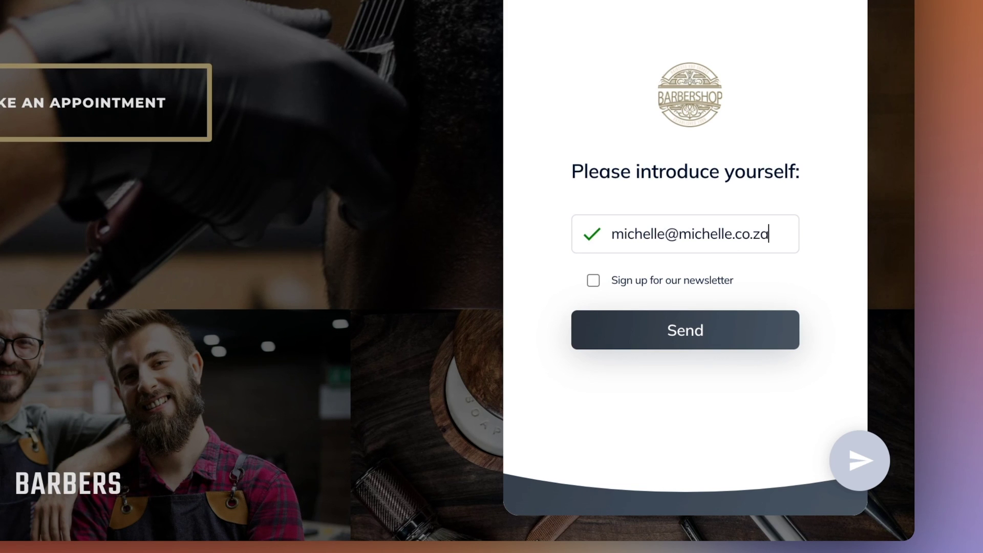
key(Return)
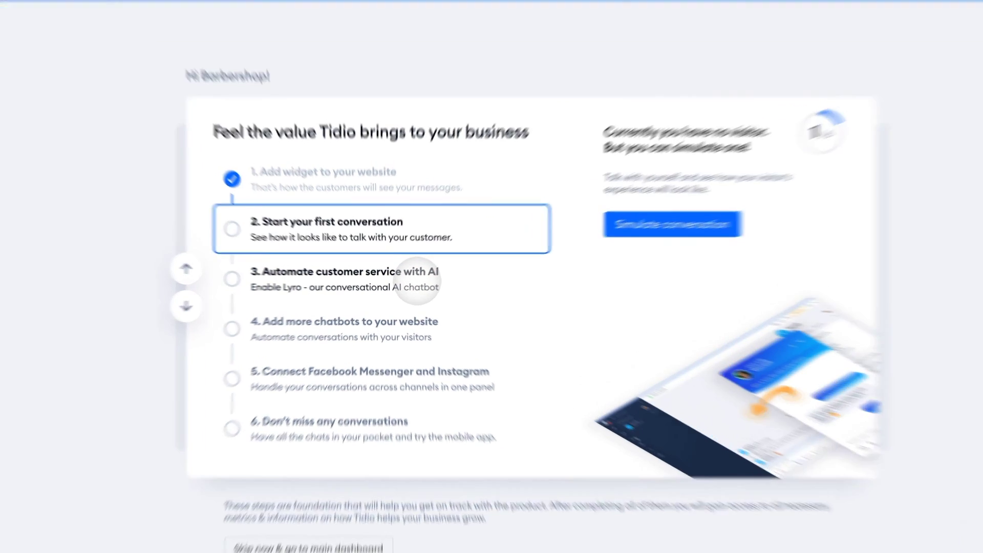
- Enable the Lyro AI chatbot from the AI automation checklist step and start its setup
click(414, 282)
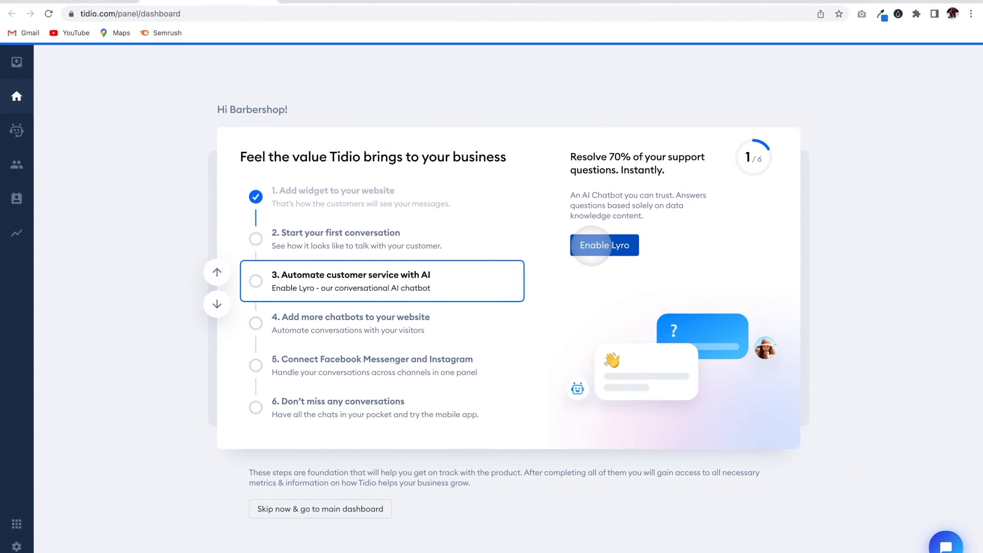
click(592, 246)
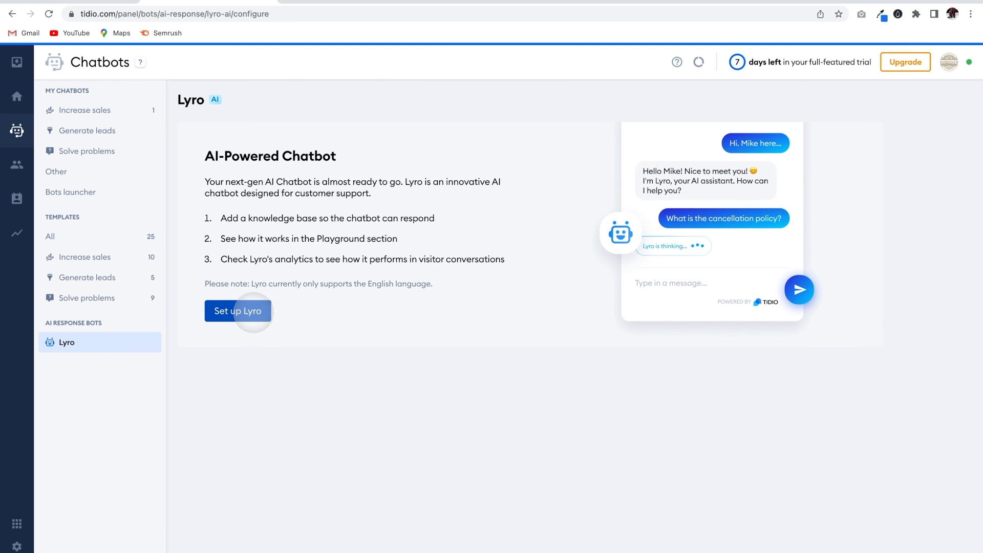
click(254, 312)
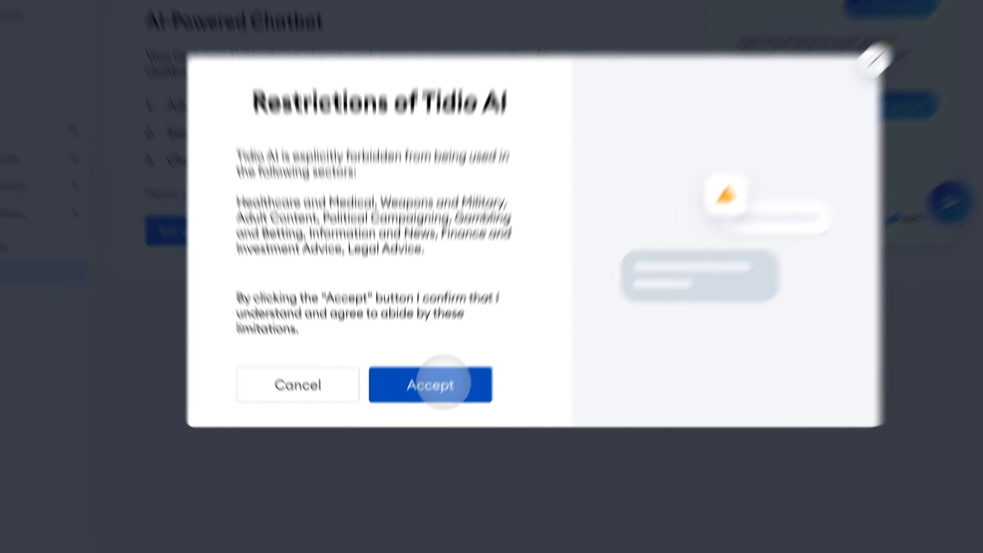
- Accept the Tidio AI restrictions, choose importing the FAQ from the website, and open a new browser tab
click(443, 384)
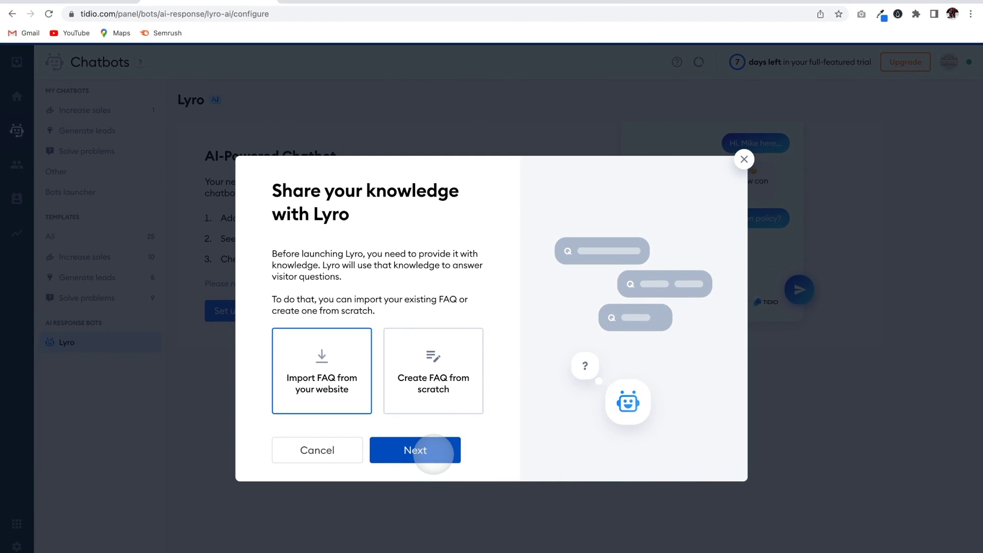
click(433, 453)
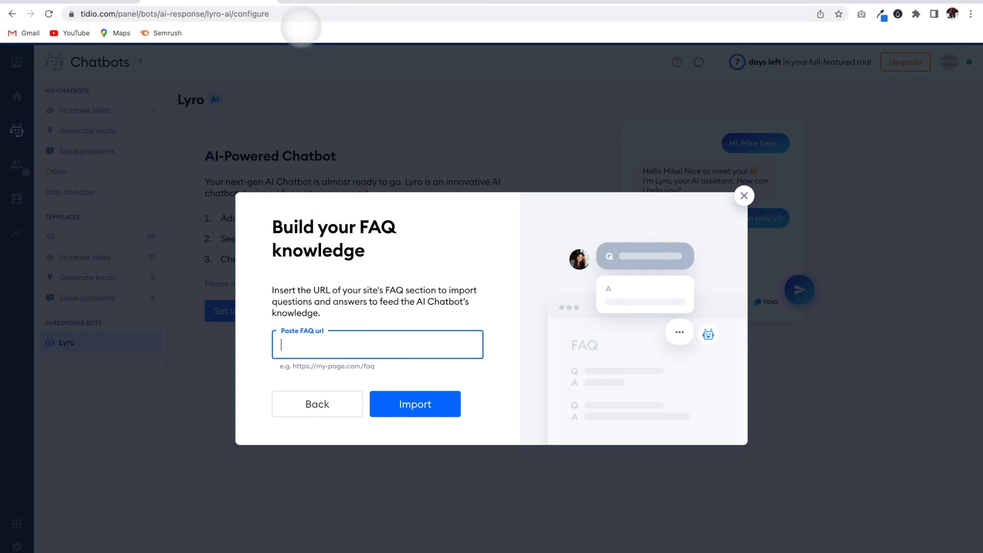
key(super+t)
text(https://wp-lemonade.com/faq/)
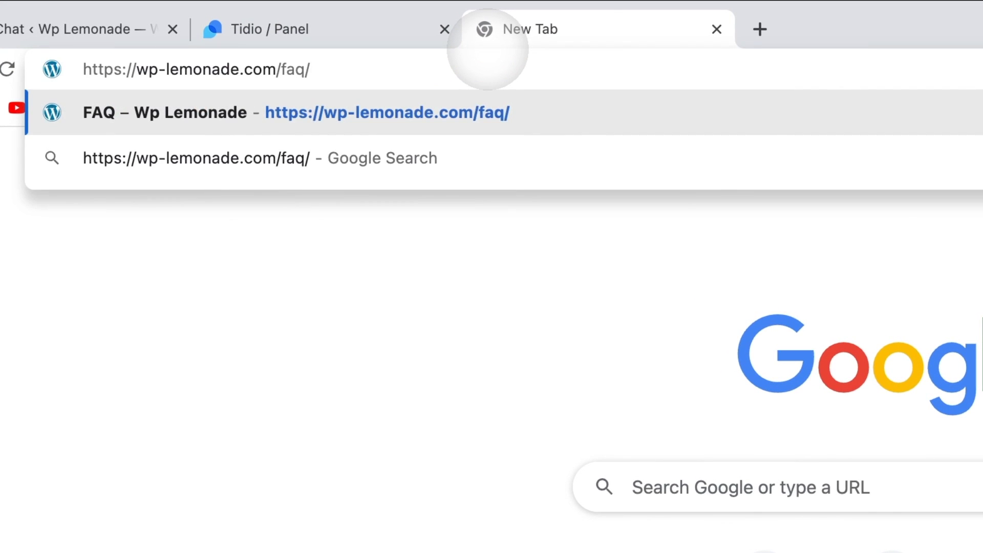
key(Return)
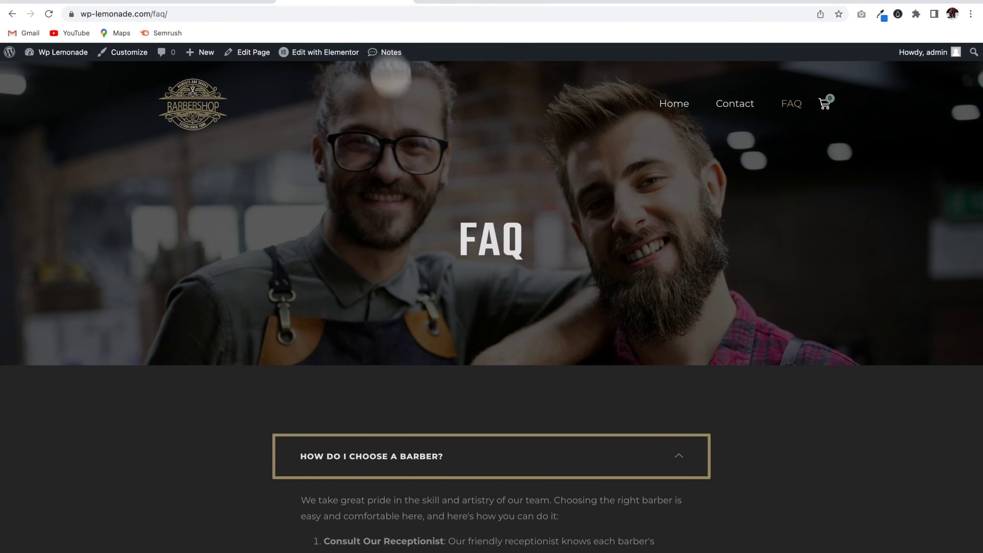
drag(215, 14, 54, 13)
key(ctrl+c)
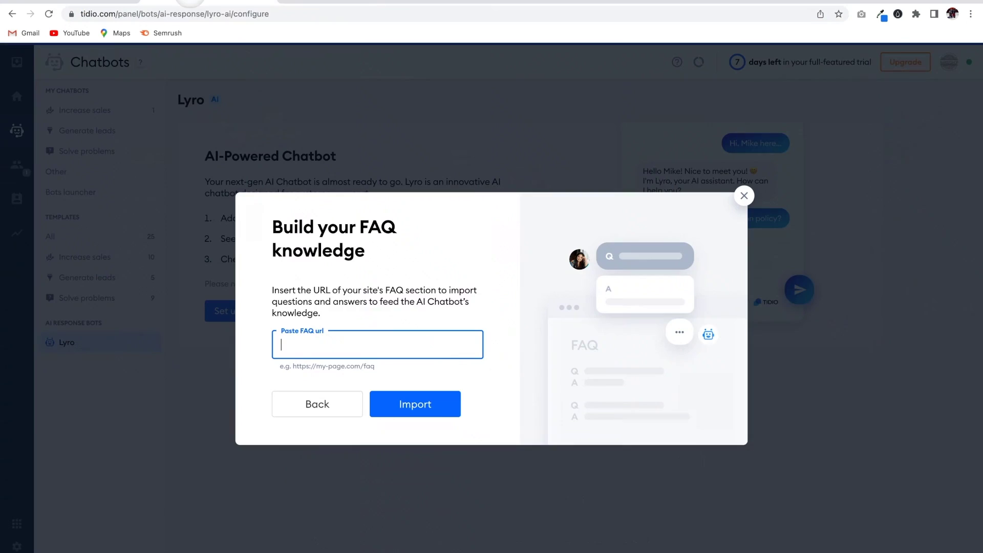
click(176, 3)
key(ctrl+v)
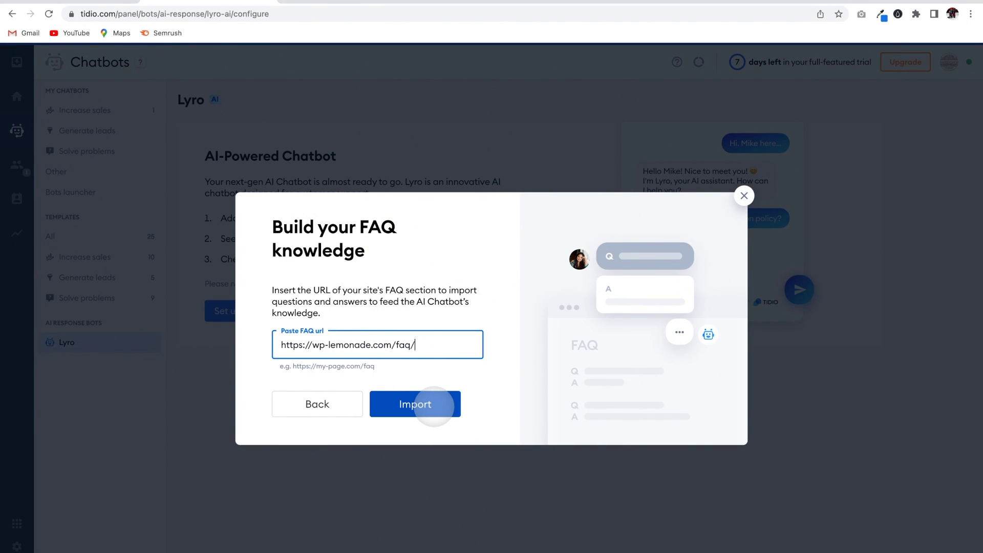
click(432, 406)
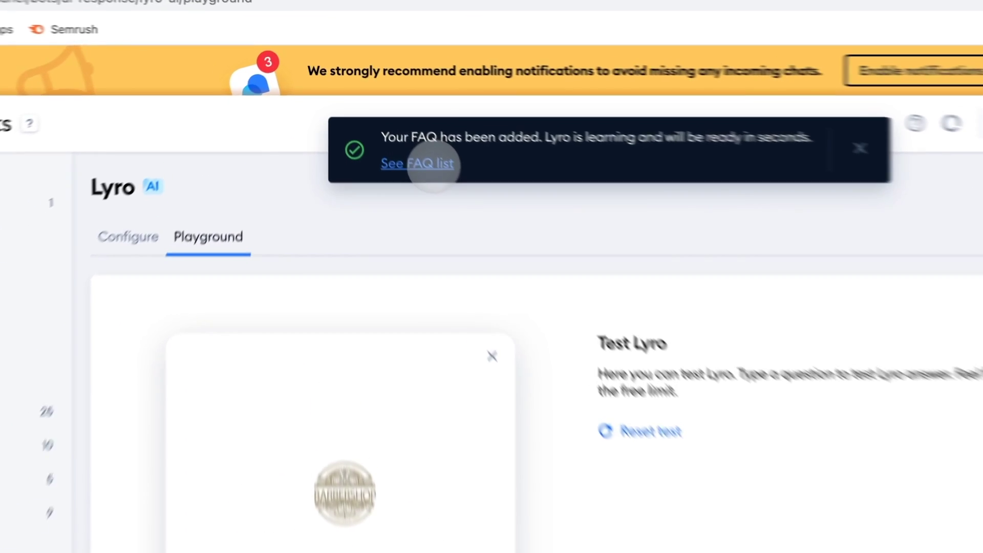
- Open the imported FAQ list, read the first question's answer, then close it to reach the Playground
click(375, 114)
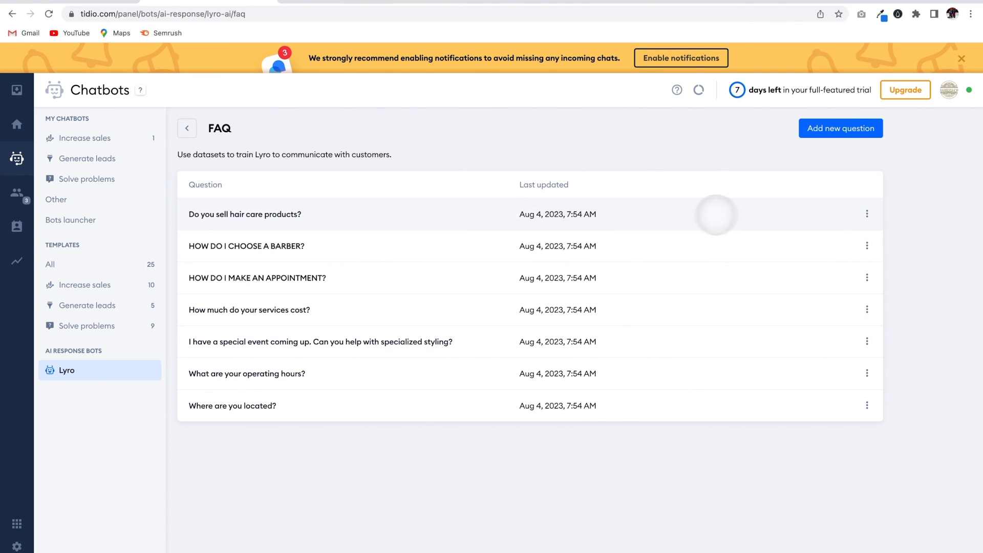
click(352, 222)
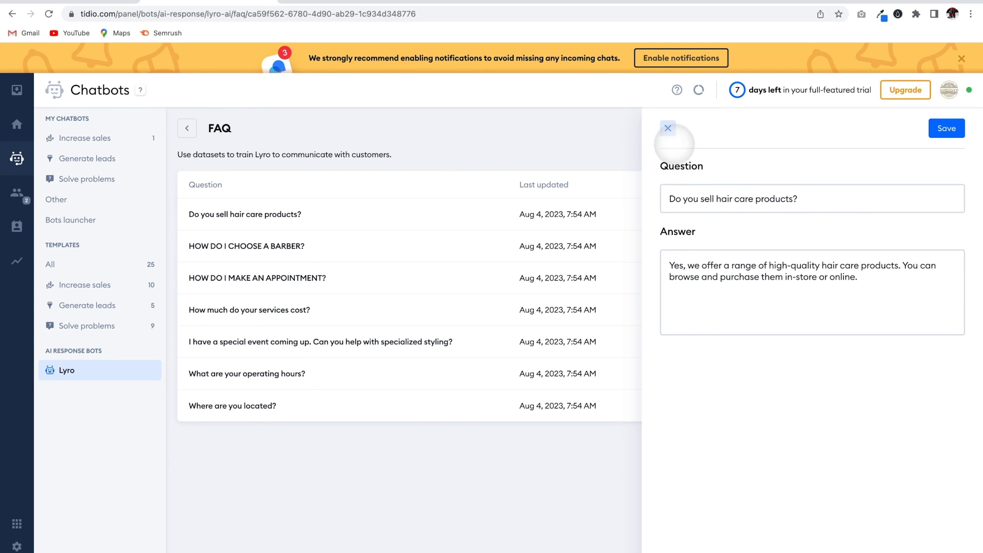
click(668, 130)
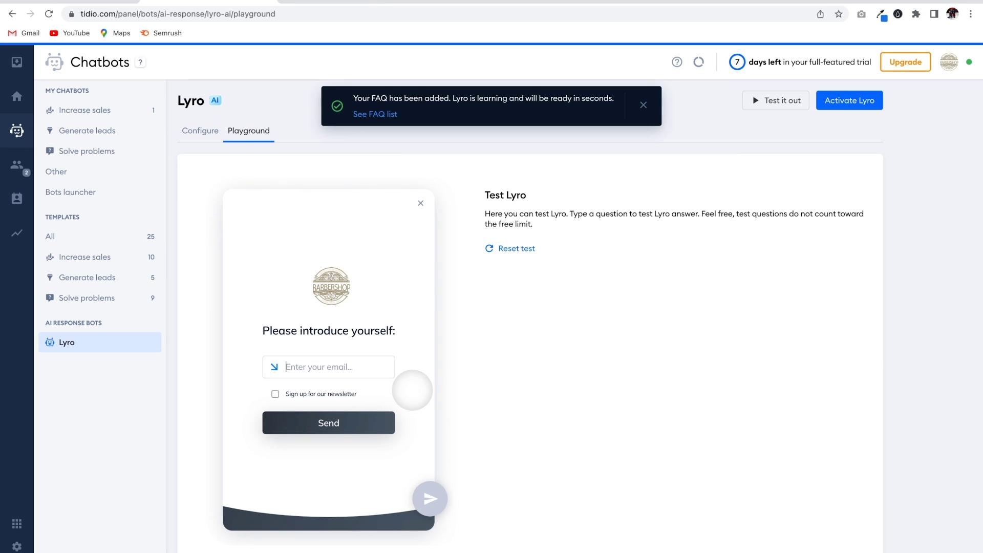
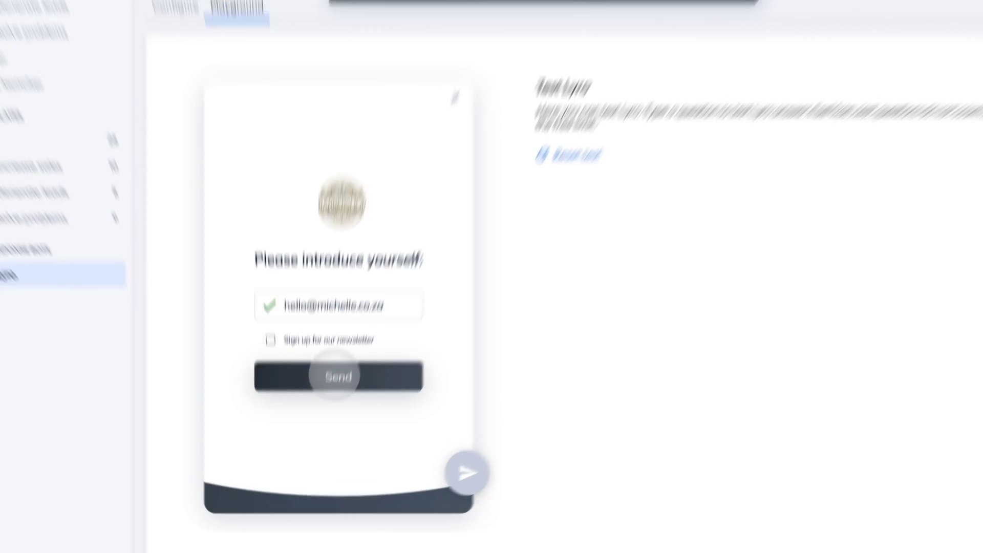
- Start a Playground chat with an introduction email and ask Lyro 'How much is a haircut?'
click(338, 376)
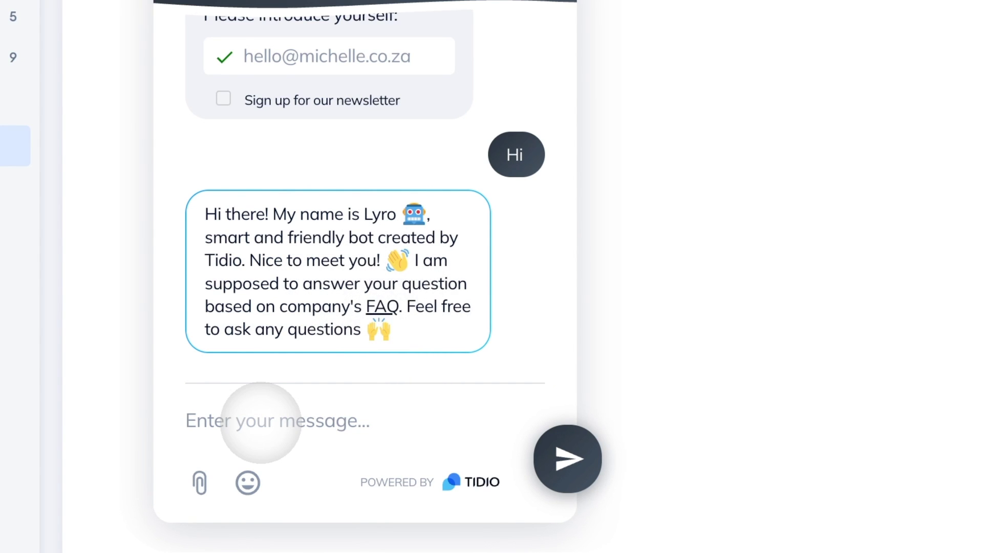
text(How )
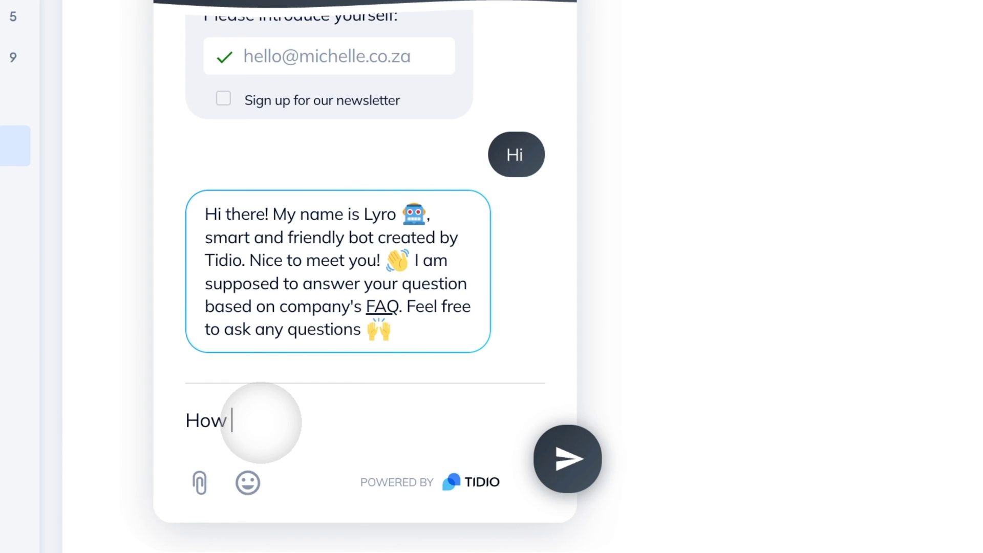
text(much is a ha)
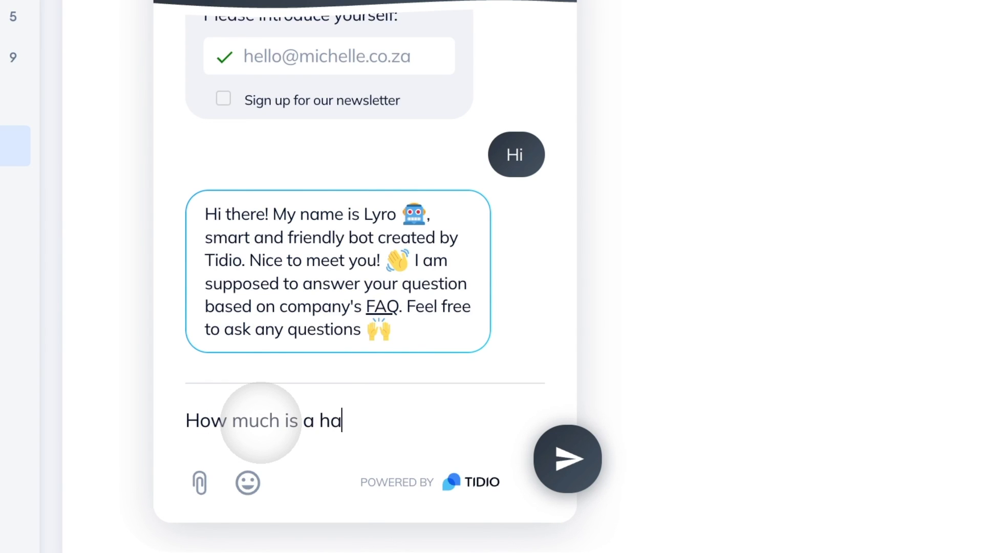
text(ircut?)
key(Return)
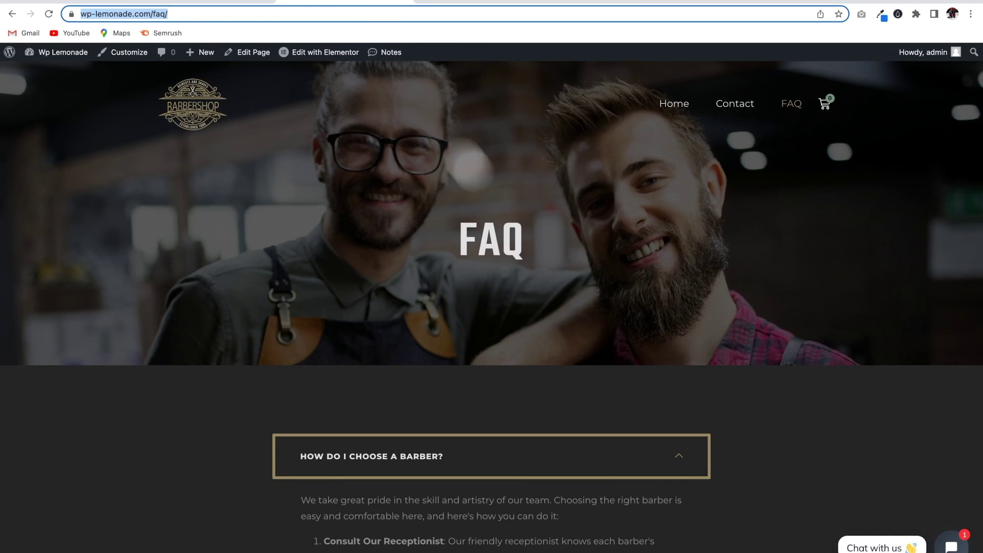
scroll(575, 266, down, 4)
- On the FAQ page, collapse 'How do I choose a barber?' and expand 'How much do your services cost?'
click(574, 250)
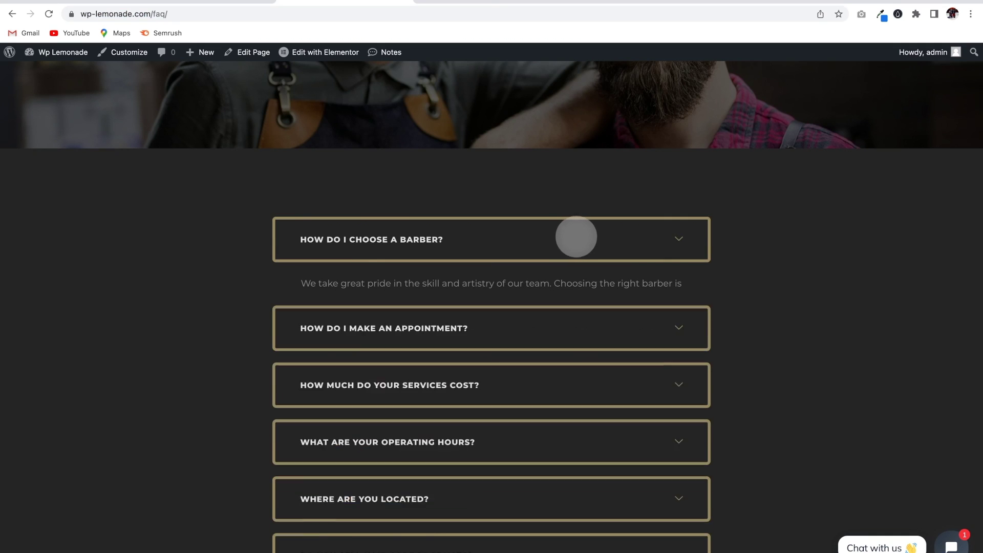
scroll(575, 238, down, 2)
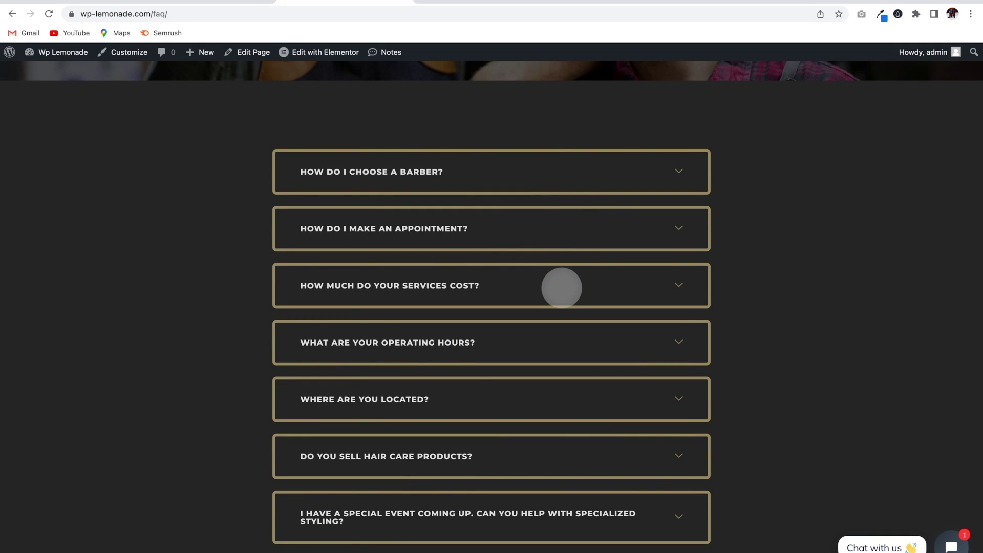
click(562, 288)
scroll(579, 289, down, 1)
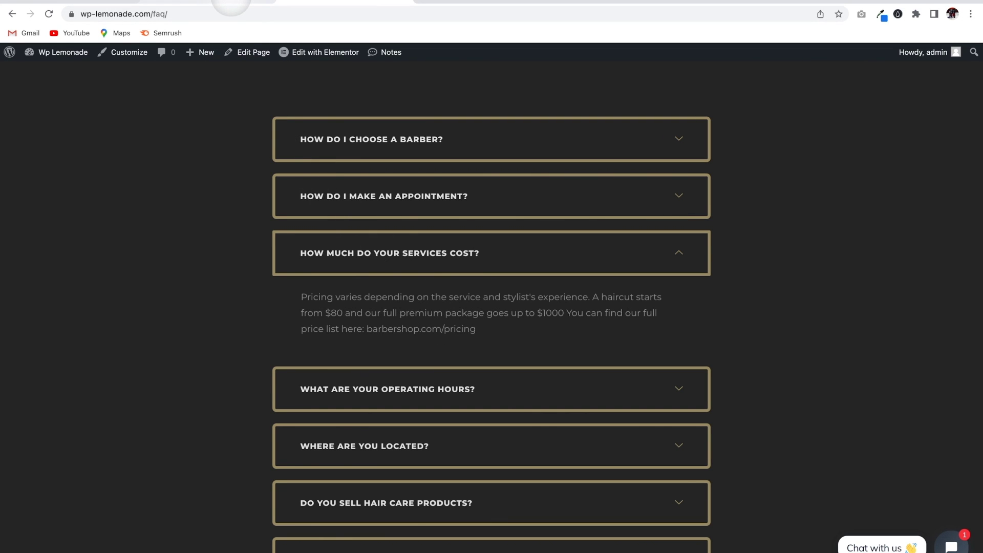
click(230, 6)
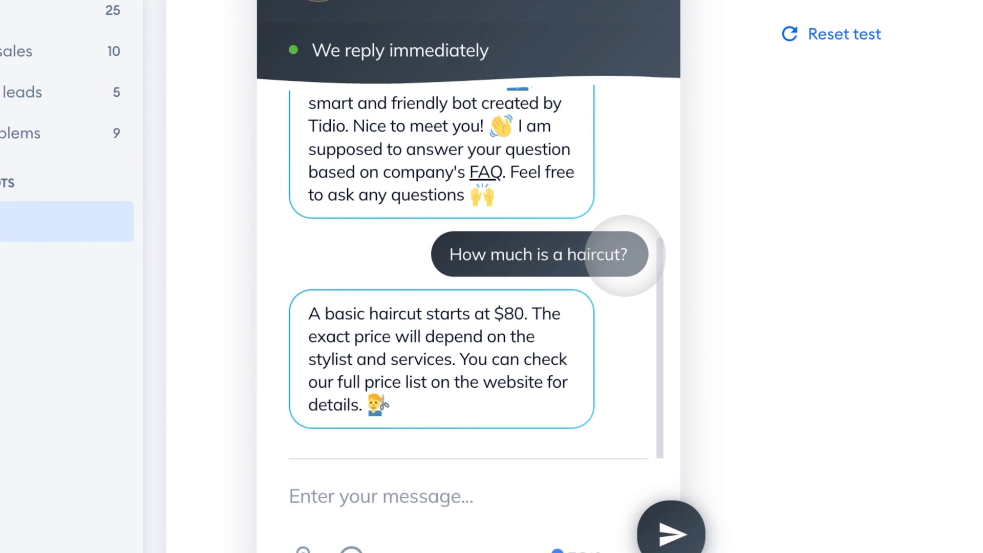
- Ask Lyro 'where can i get a haircut?' and 'do you have a branch in Pretoria?'
text(where can )
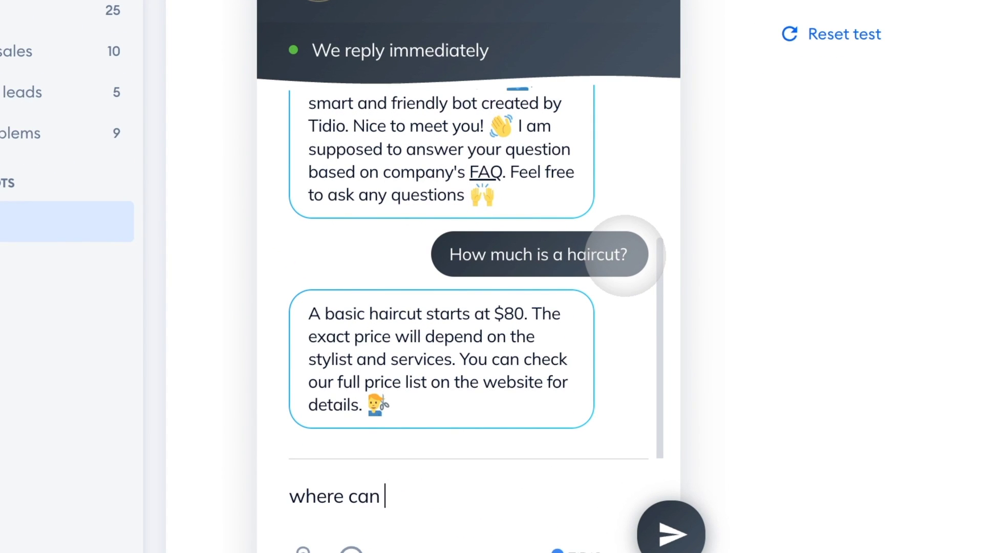
text(i get a haircut)
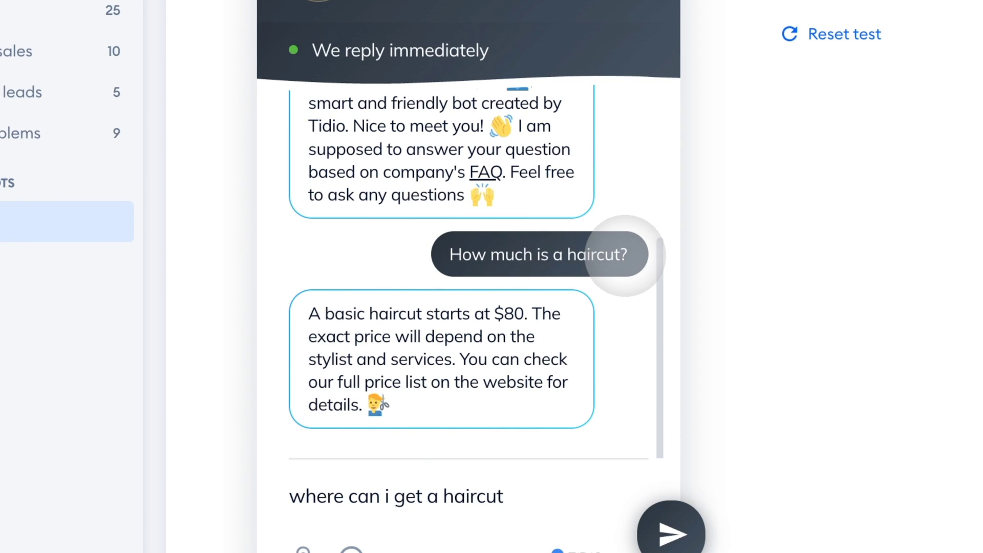
text(?)
key(Return)
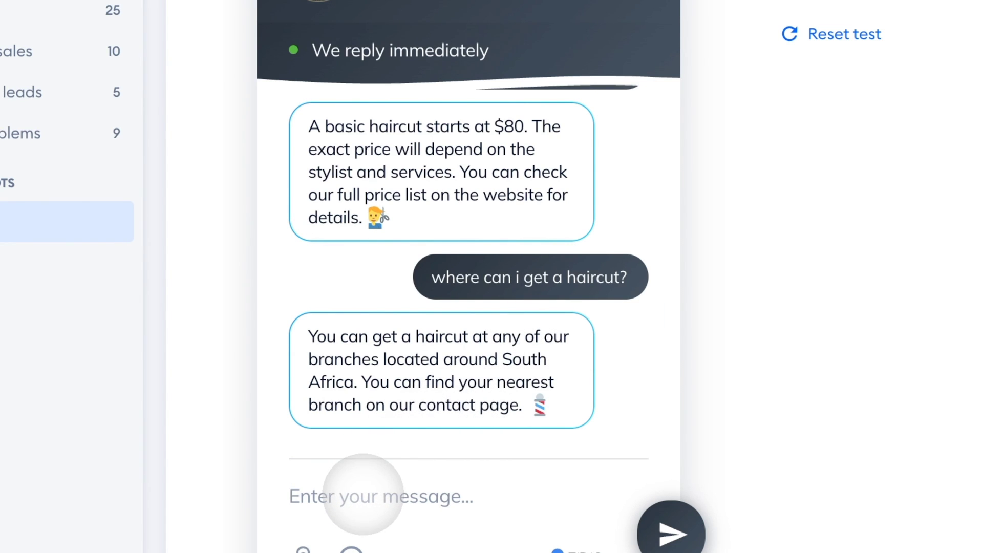
text(do y)
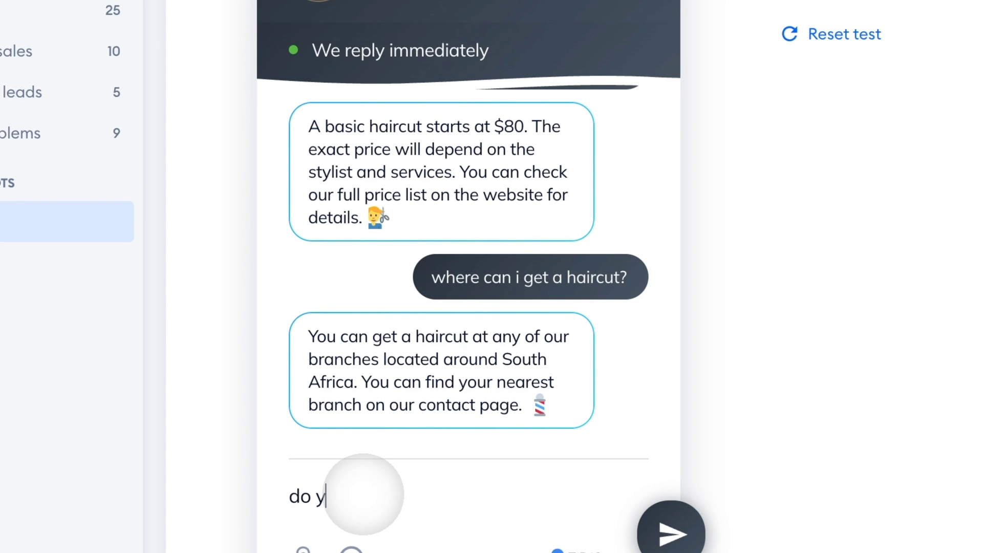
text(ou have a br)
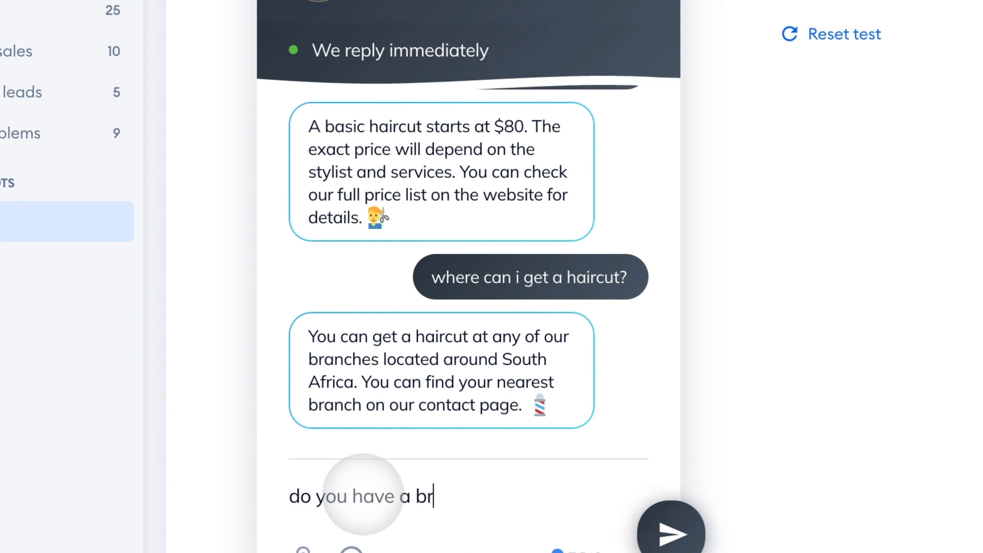
text(anch in pRE)
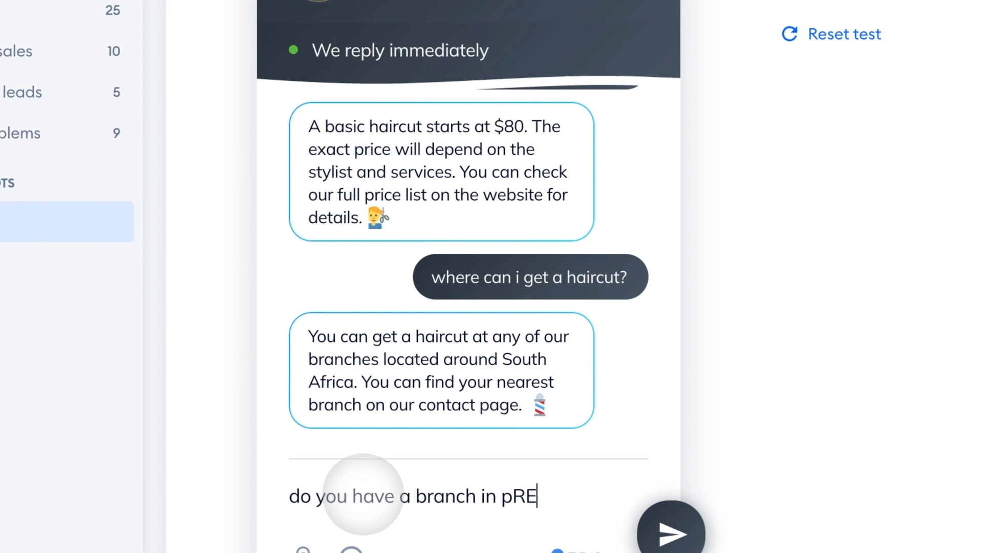
key(BackSpace)
key(BackSpace)
text(Pretoria?)
key(Return)
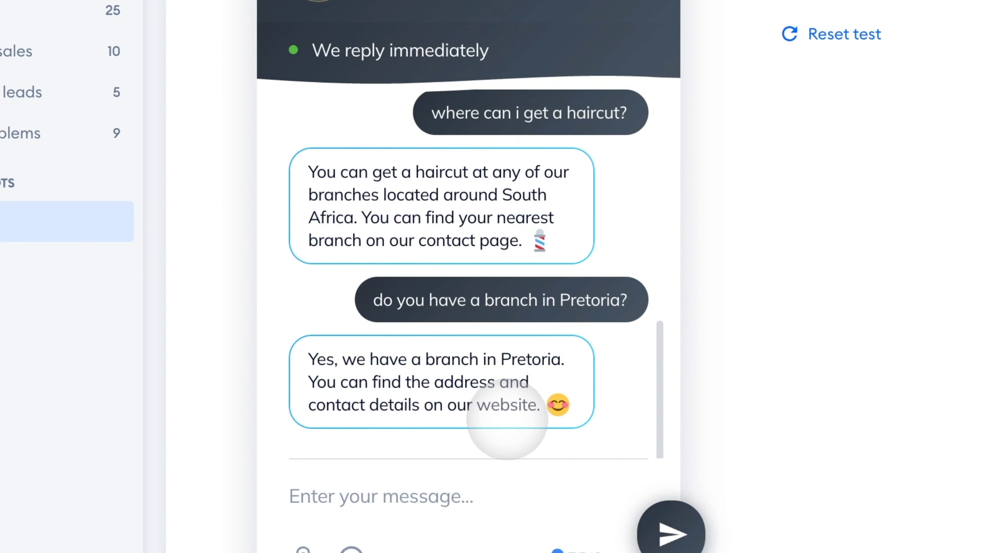
- Ask about haircare products and booking an appointment, then select the phone number in the reply
text(what)
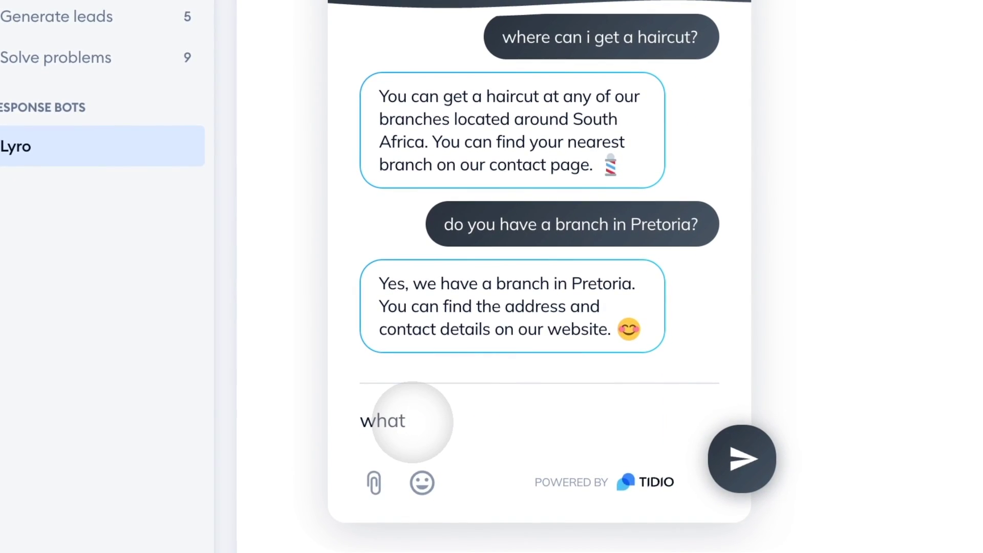
text( haircare )
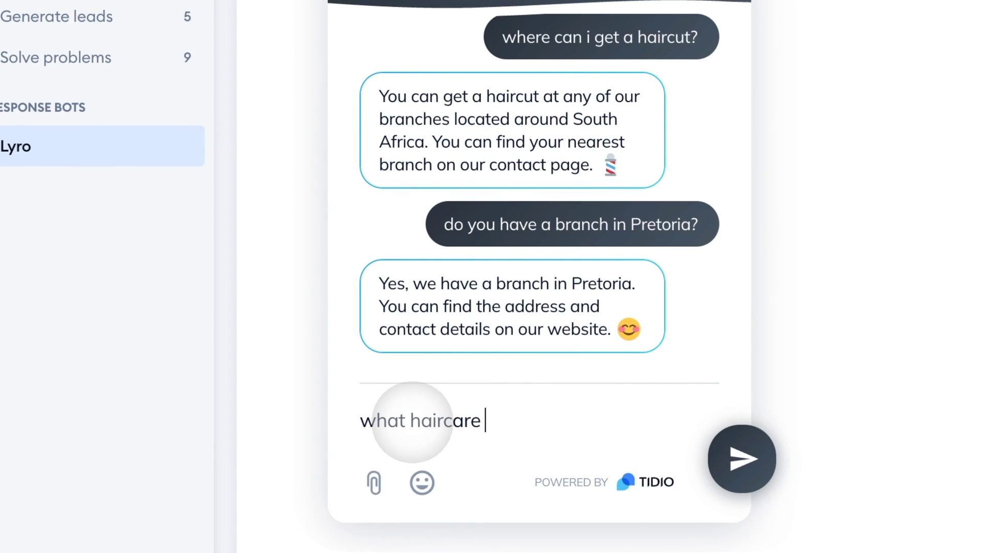
text(products)
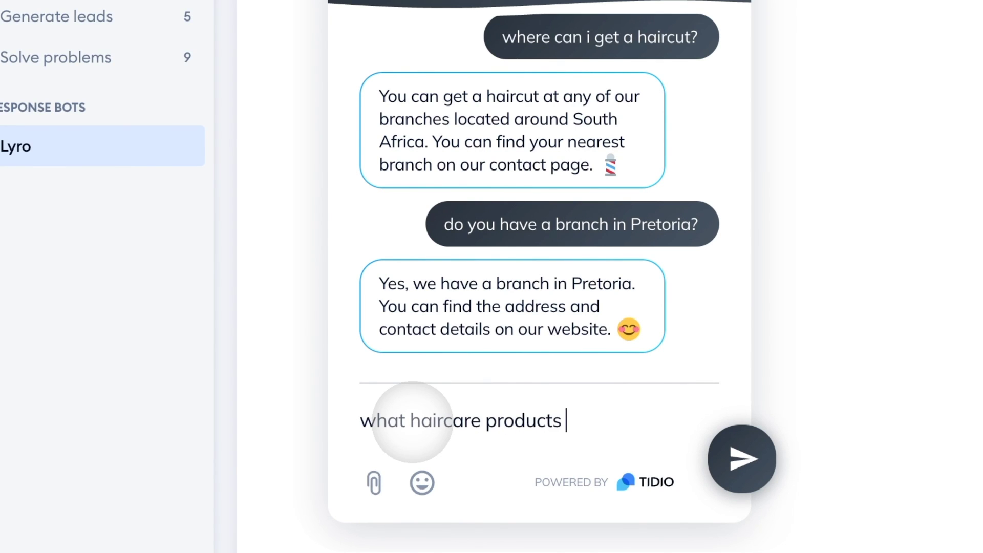
text( do you sell)
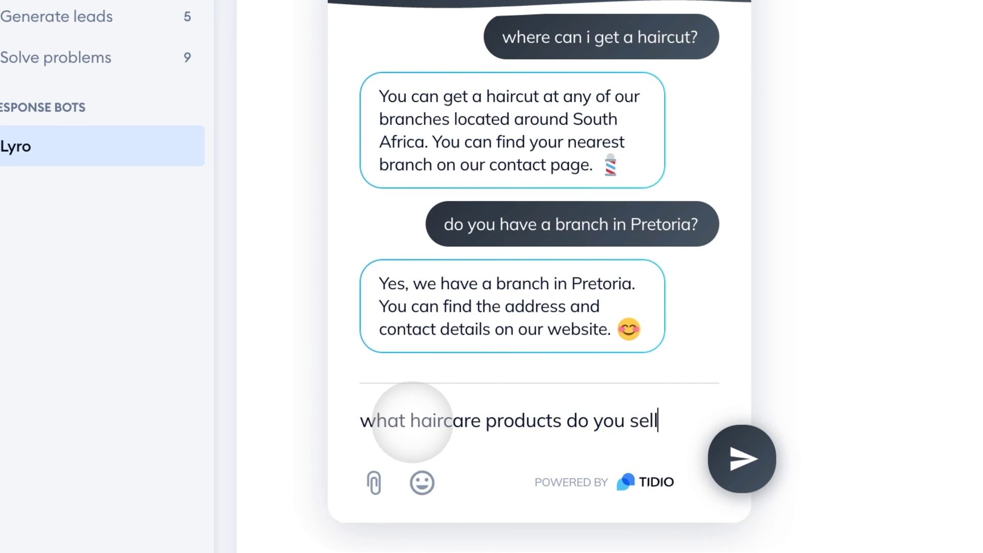
text(?)
key(Return)
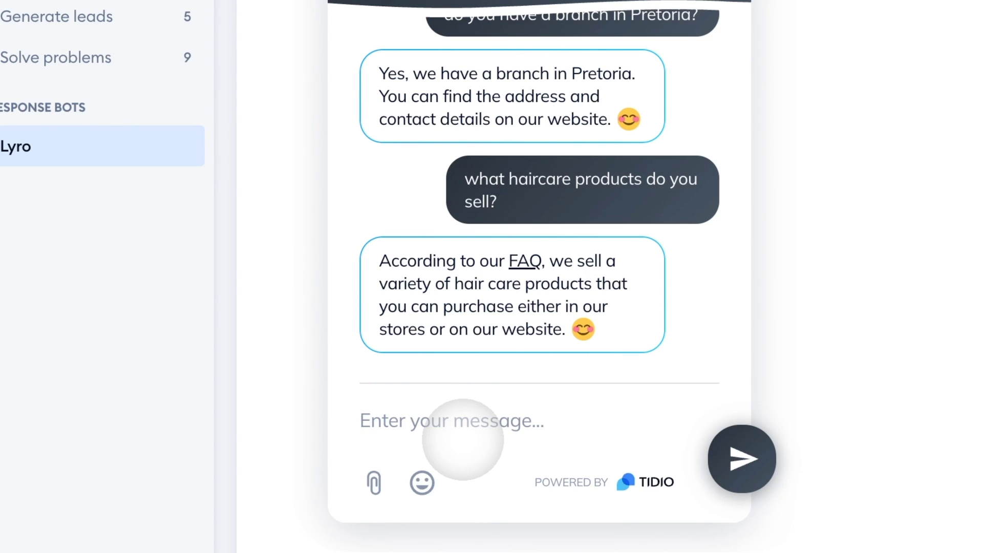
text(h)
key(BackSpace)
text(I would like)
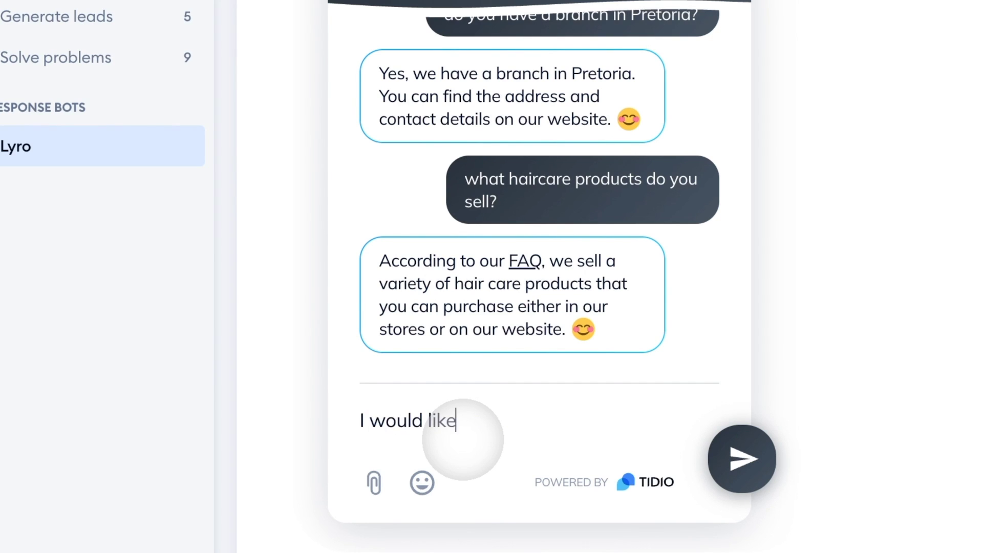
text( to book an)
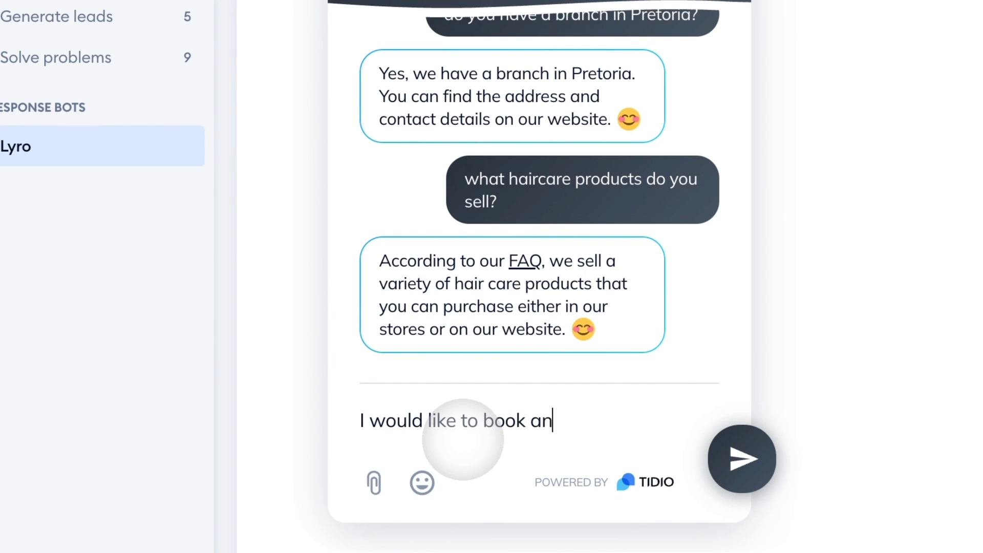
text( appointment)
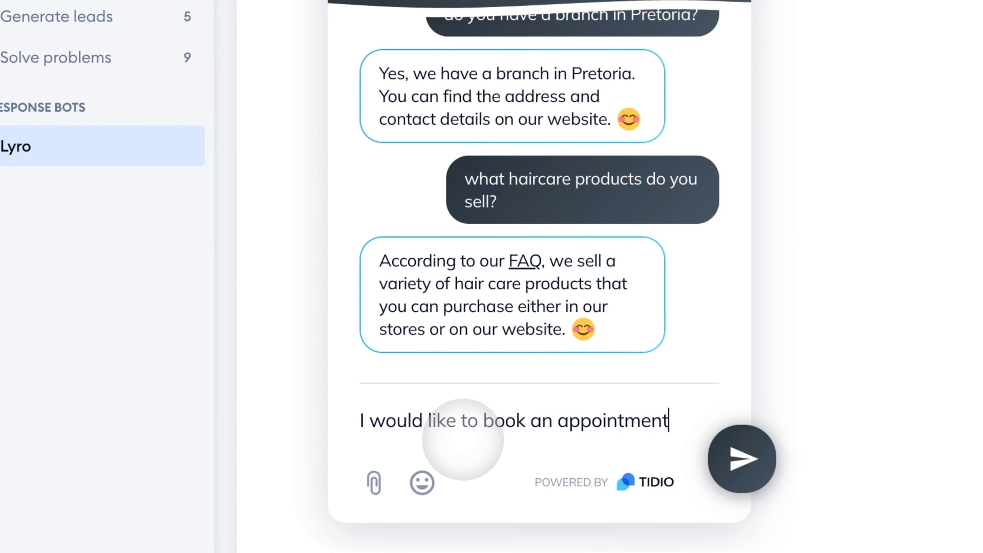
key(Return)
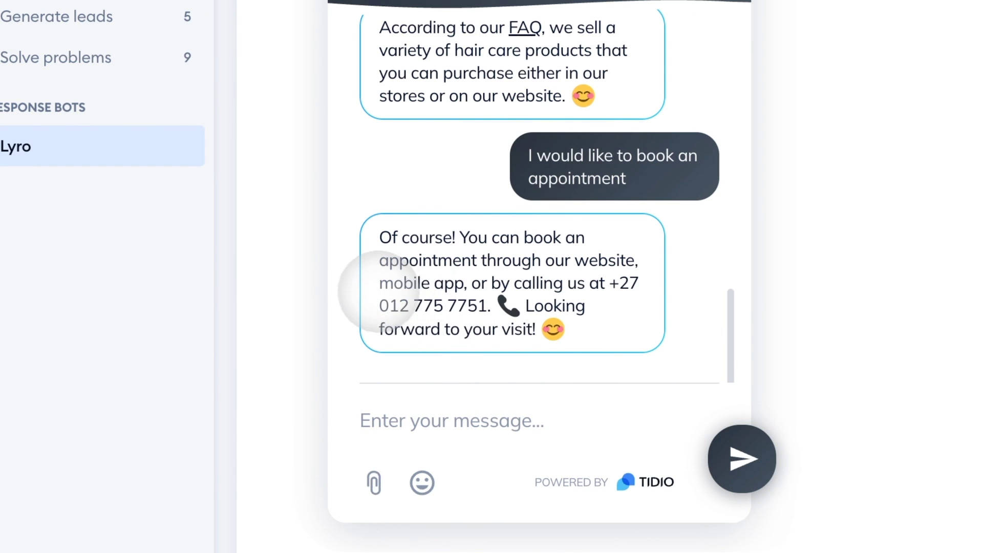
drag(379, 304, 487, 307)
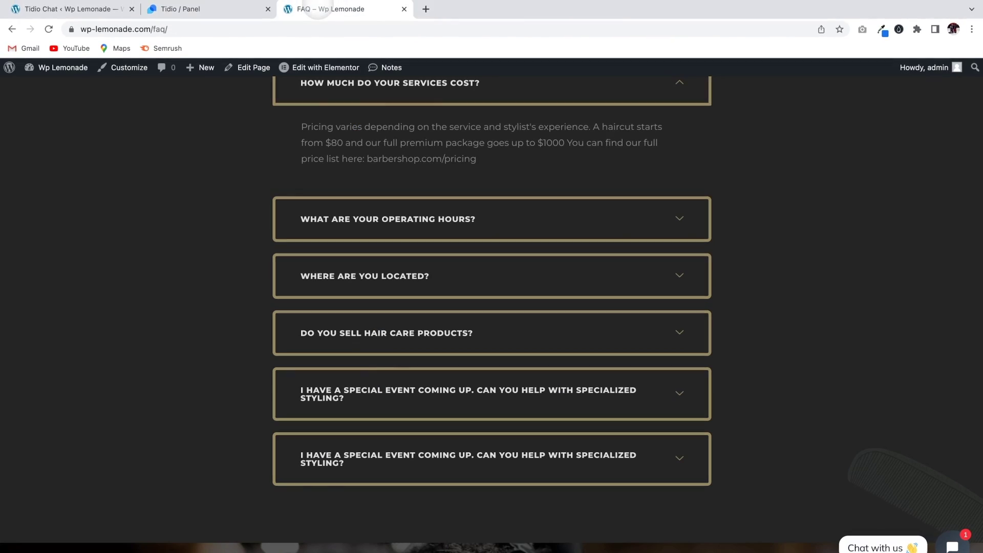
- Expand the 'How do I make an appointment?' answer on the barbershop FAQ page
scroll(397, 210, down, 1)
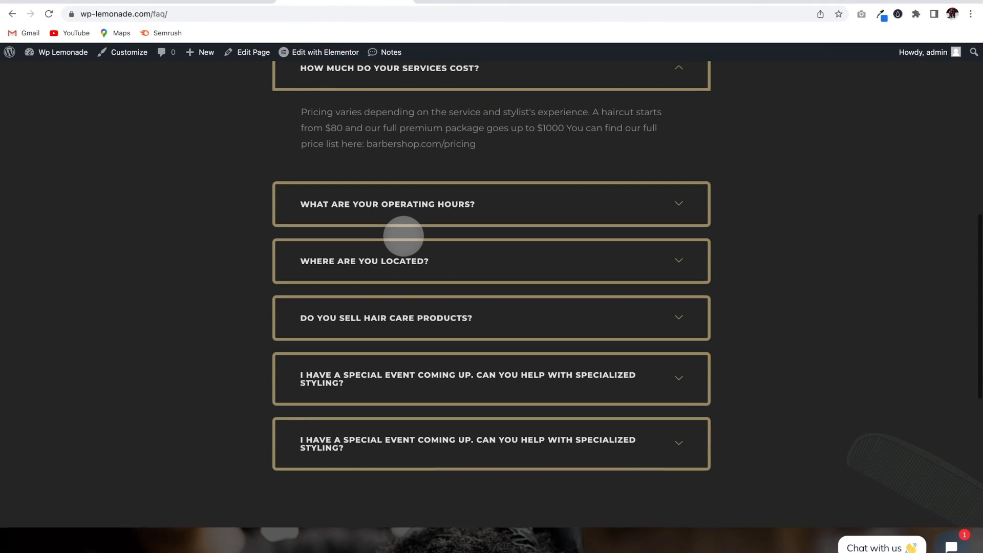
scroll(402, 237, up, 3)
scroll(405, 225, up, 2)
click(407, 213)
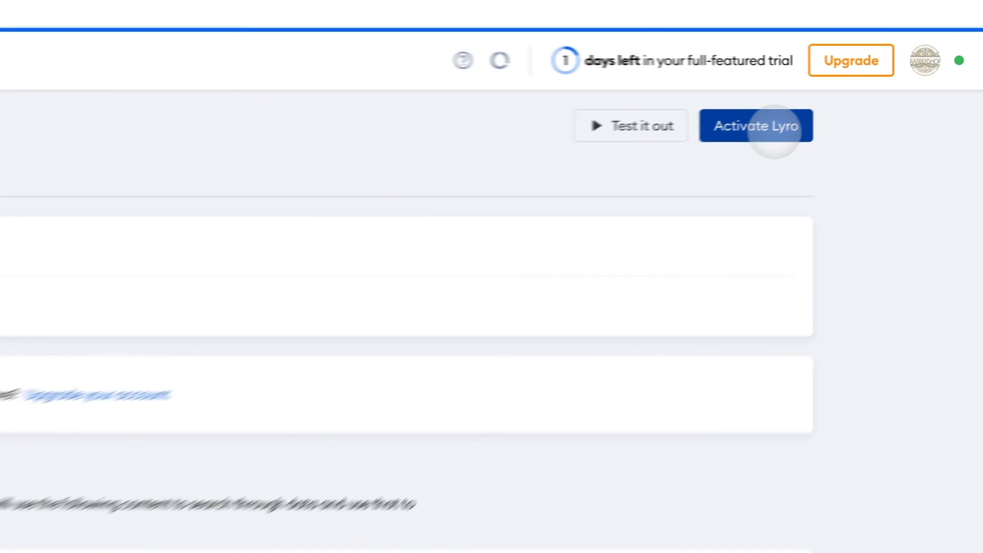
- Activate Lyro on the live website
click(775, 128)
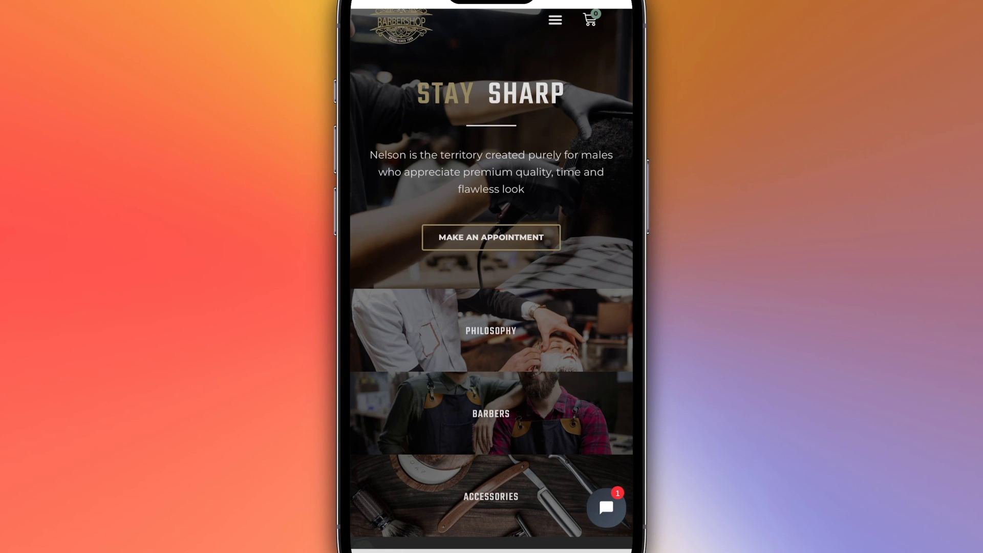
- In the phone's chat widget, ask 'What is the best haircut for my face shape?' and request a person
scroll(492, 277, down, 3)
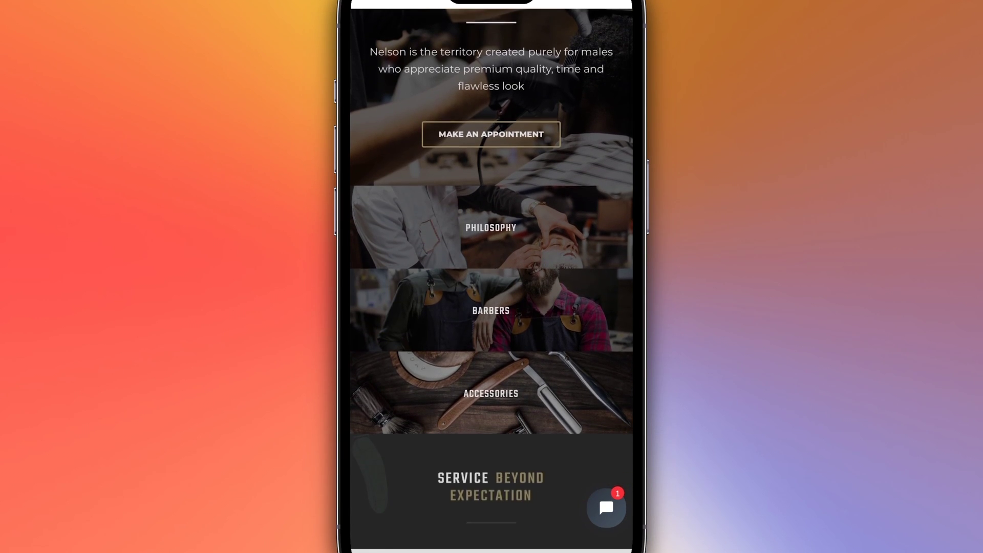
click(606, 508)
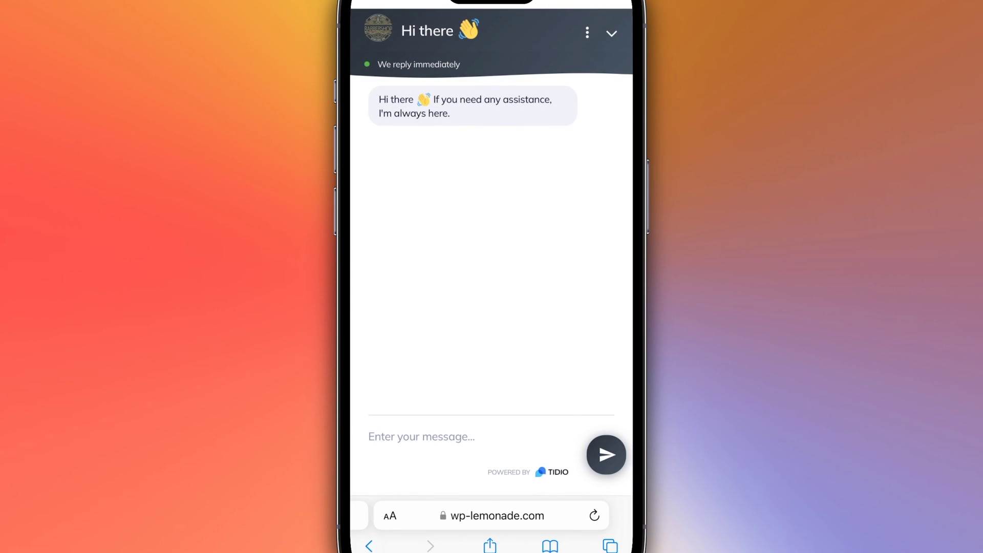
click(307, 524)
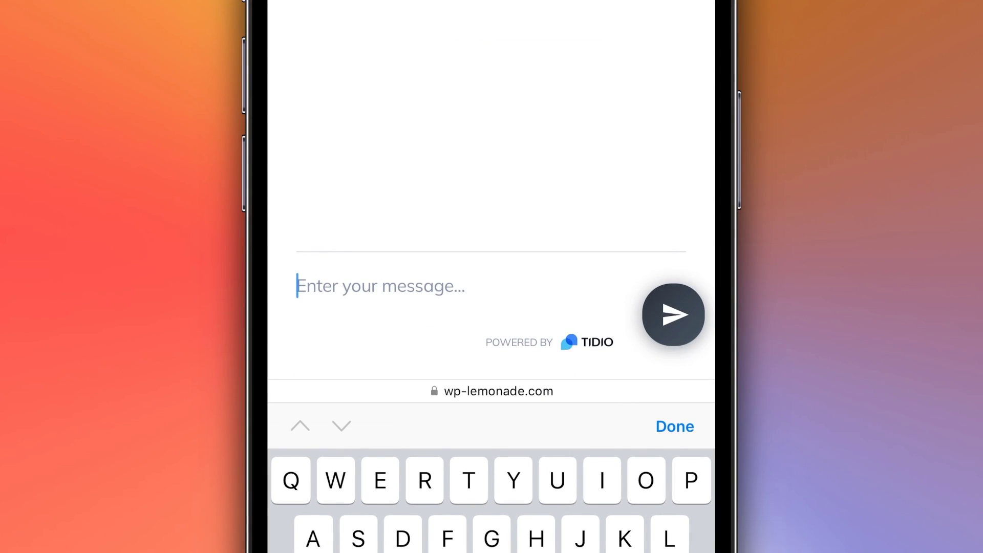
text(What is th)
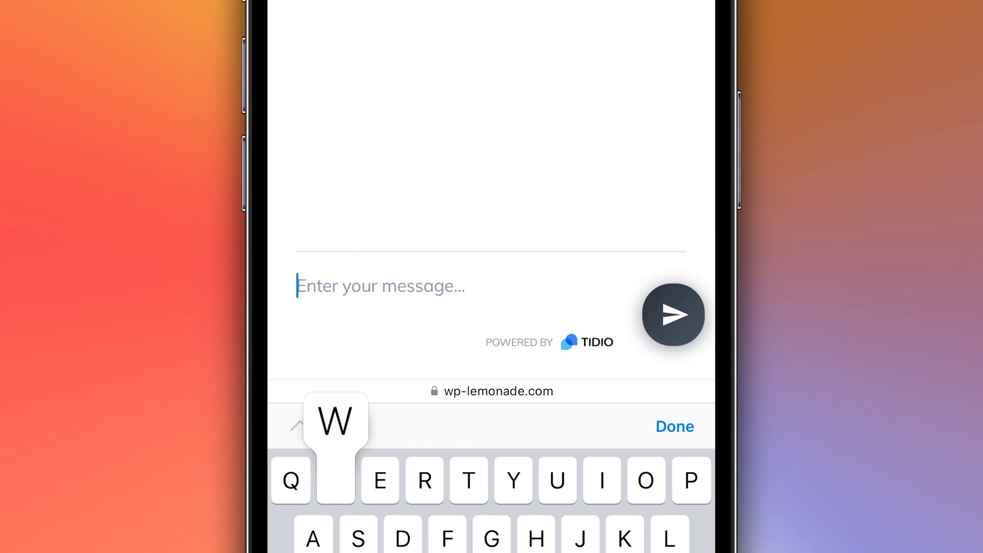
text(e )
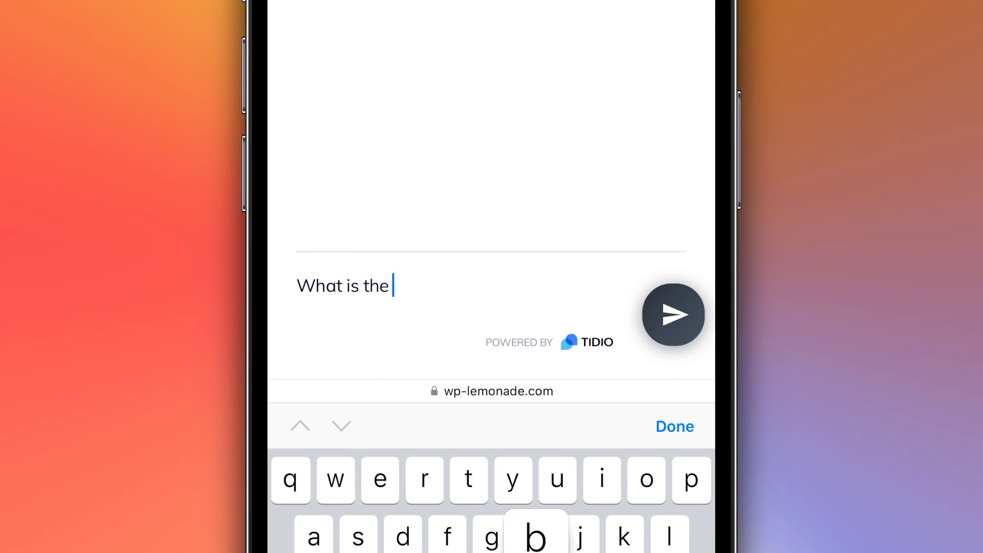
text(best haircut for )
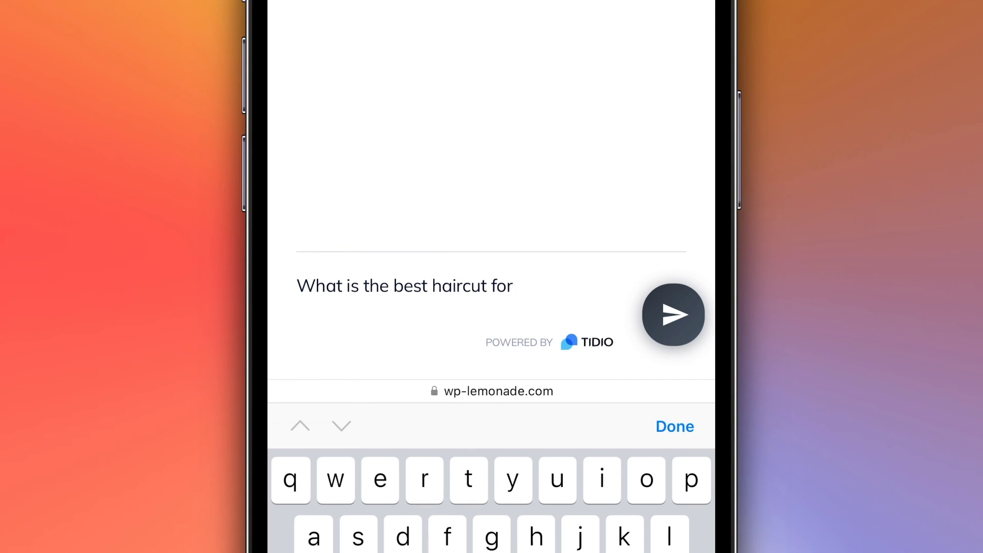
text(my face shape)
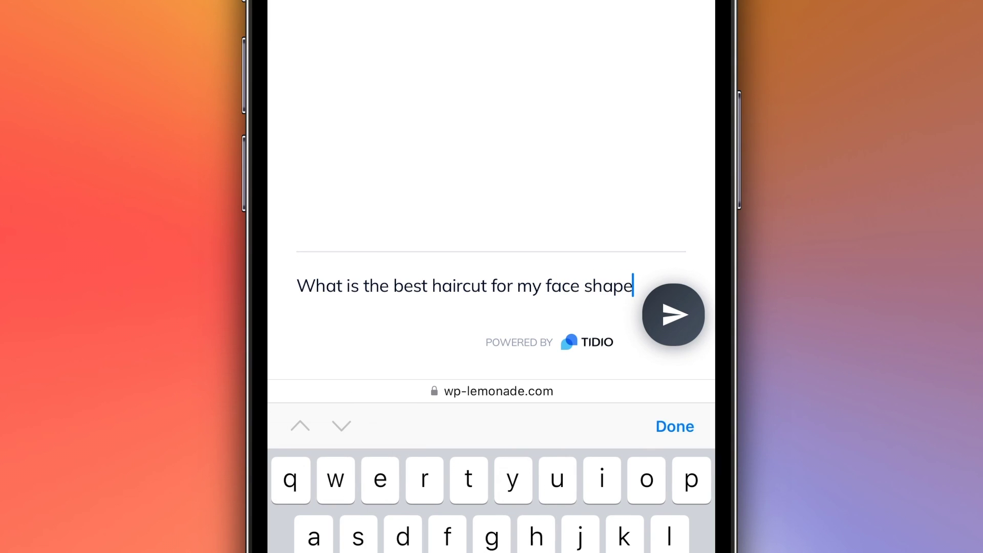
text(?)
key(Return)
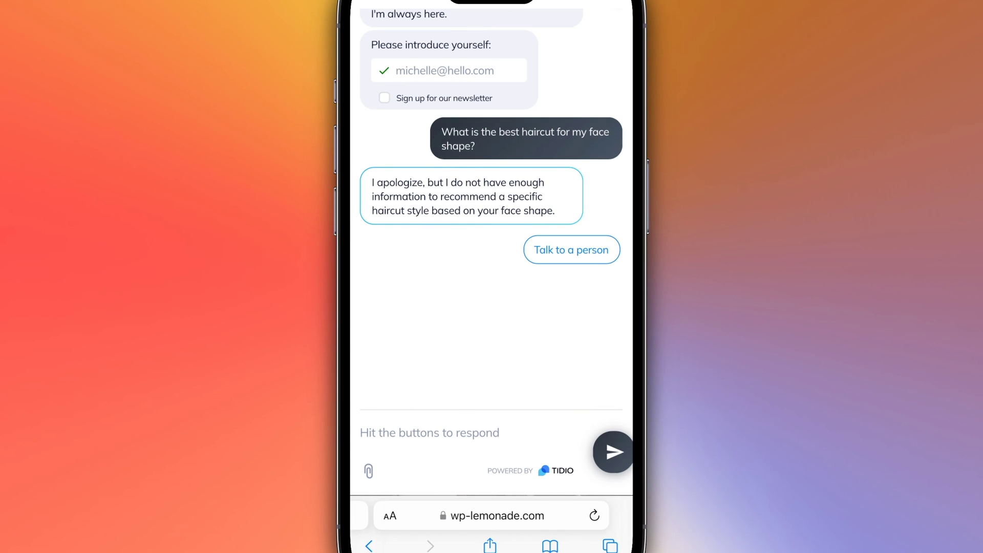
click(571, 250)
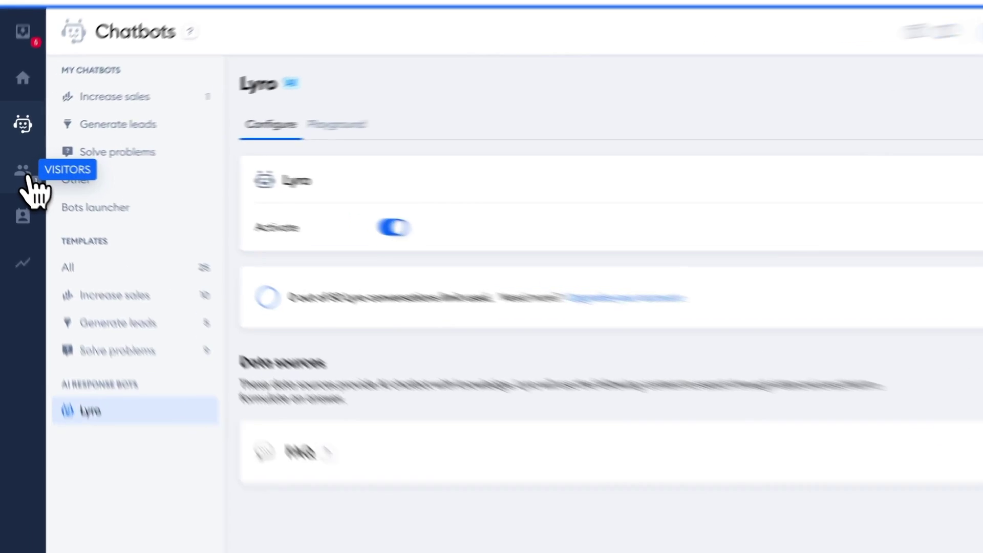
- View the current visitor and their hairstyle conversation, then the Contacts list of 8 users
click(23, 169)
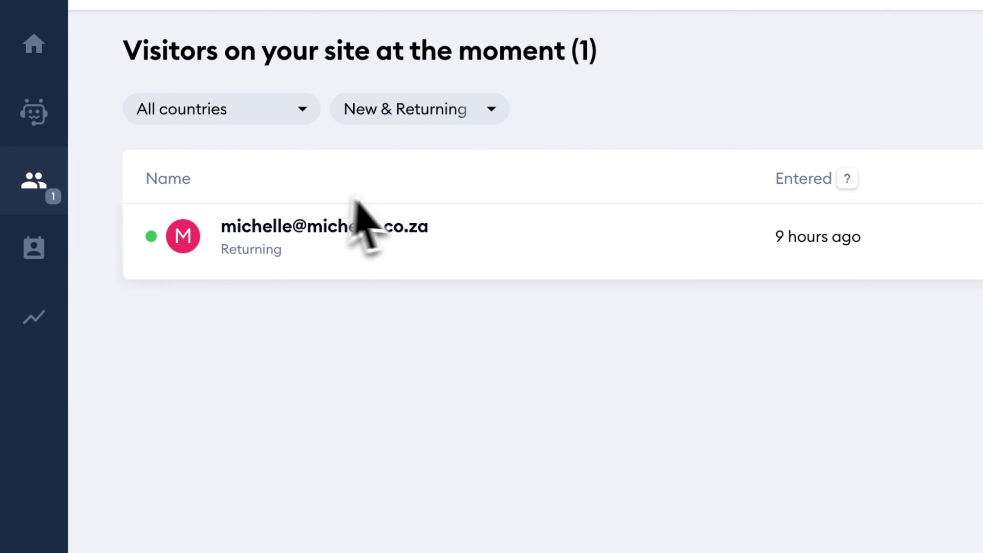
click(495, 238)
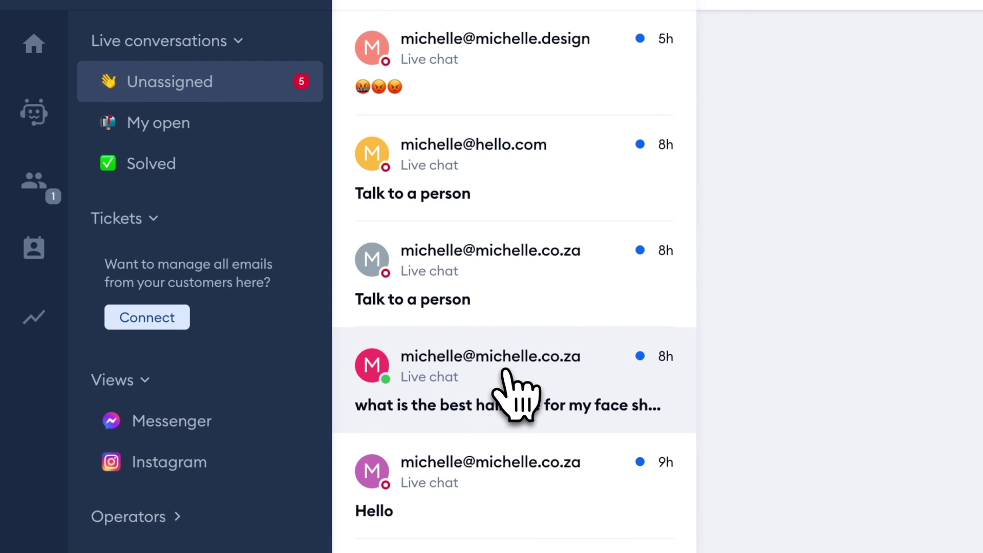
click(507, 394)
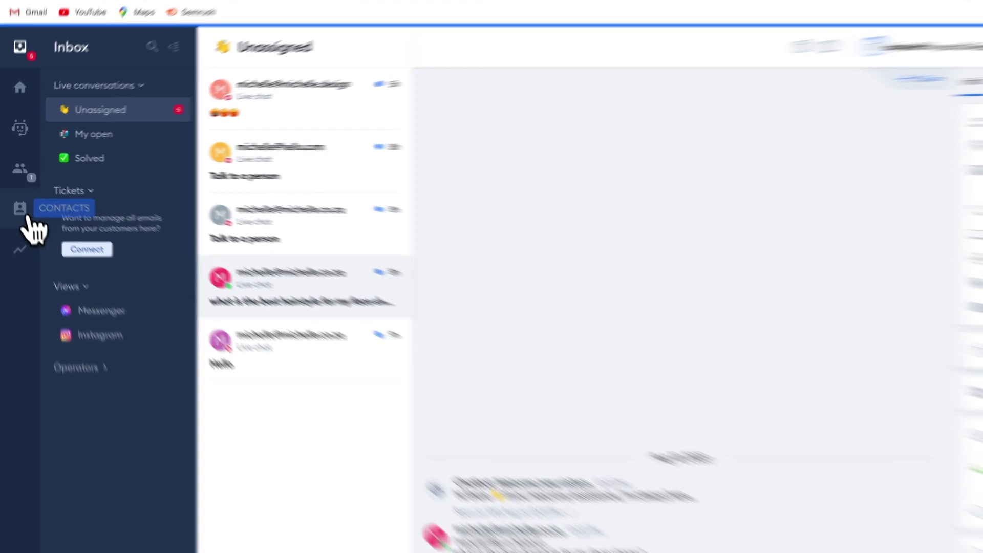
click(18, 200)
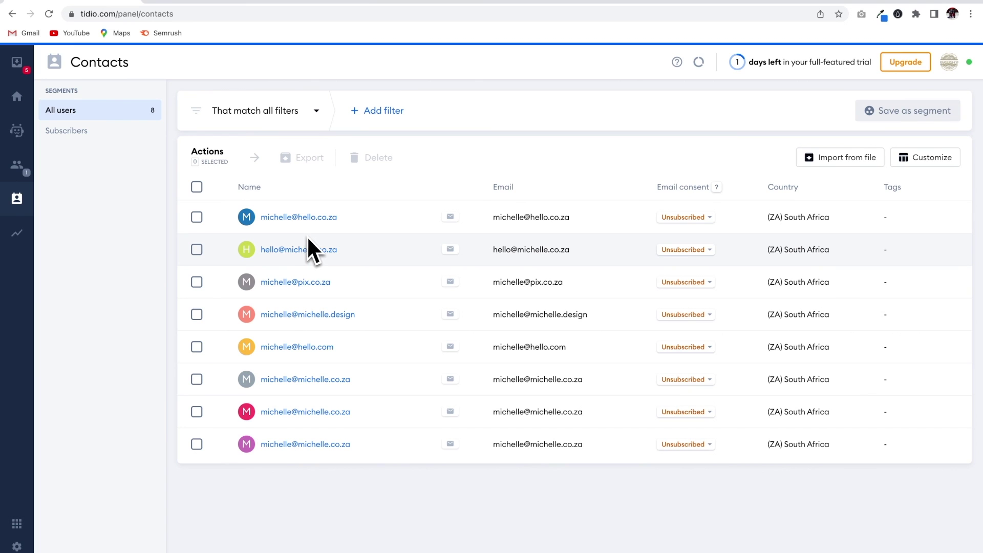
- Browse the Unassigned, My open and Solved inbox folders, then view the Analytics conversation report
click(18, 63)
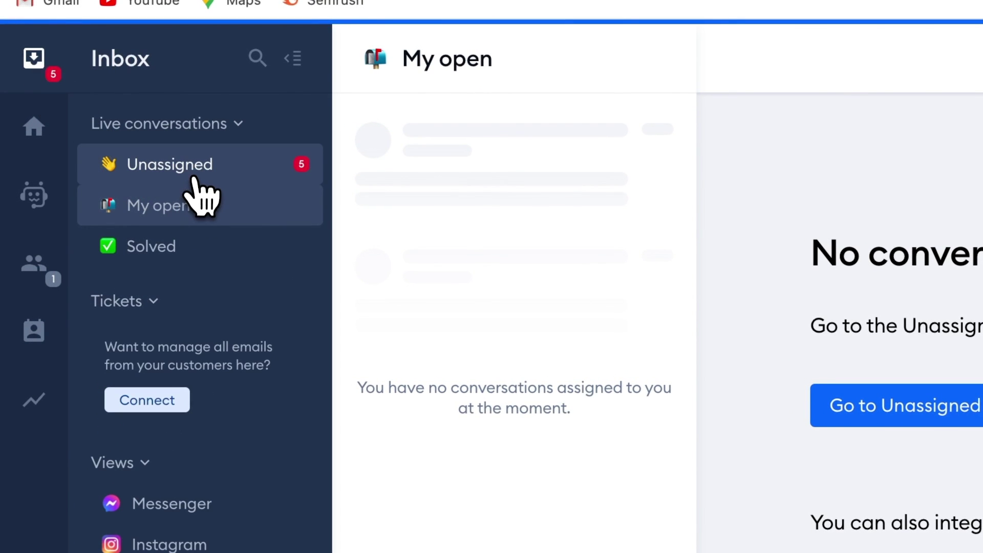
click(194, 177)
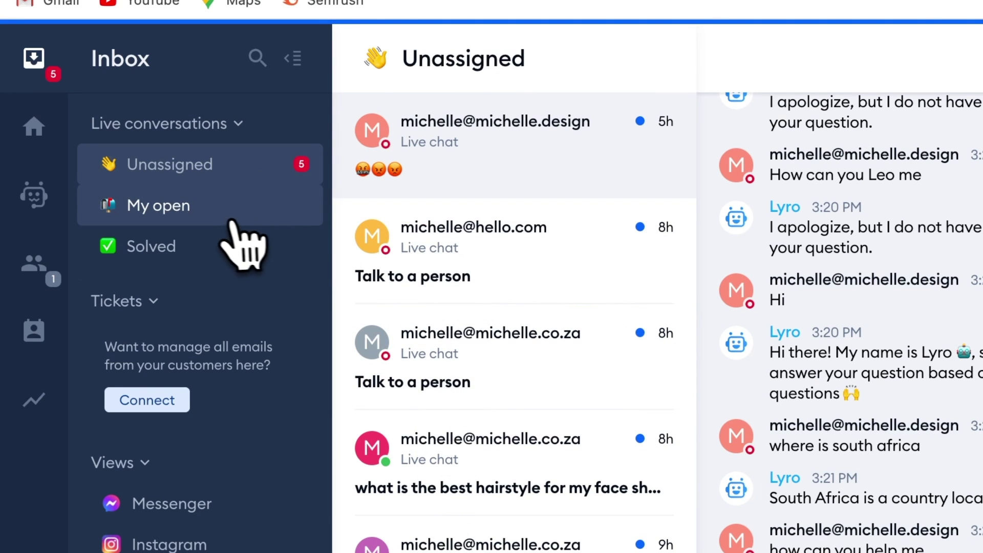
click(190, 220)
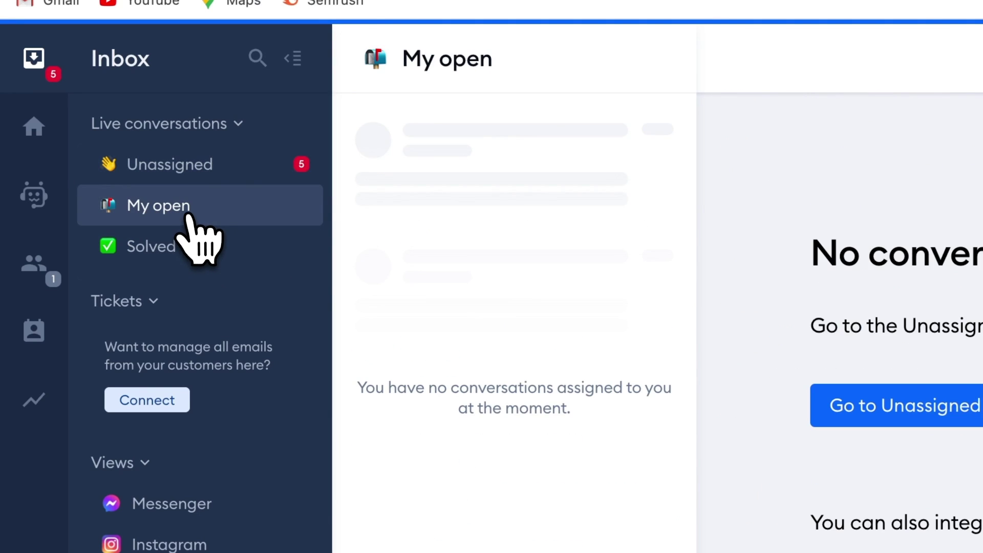
click(186, 245)
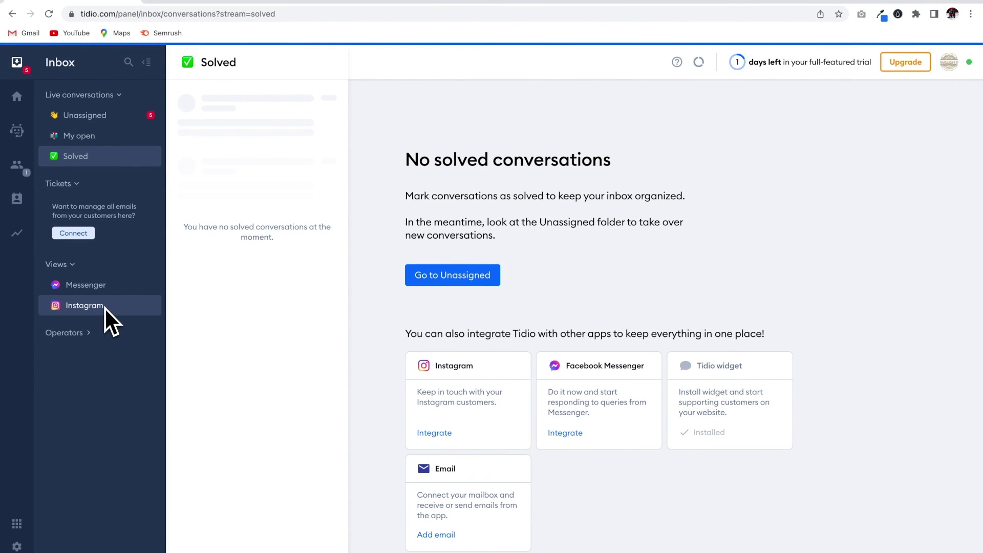
click(17, 233)
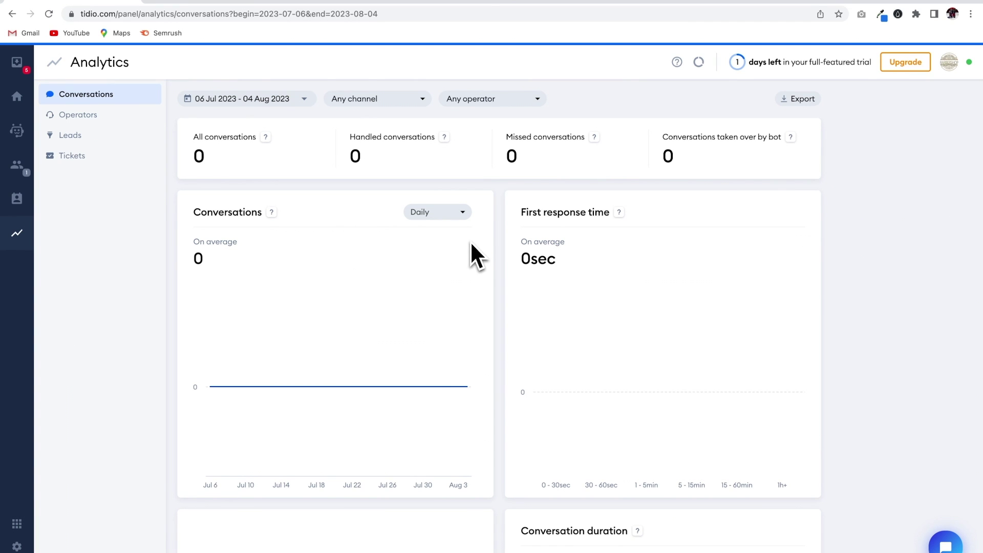
- Review the Operators list and the new-operator form's permission roles, keeping Chat Agent selected
click(968, 63)
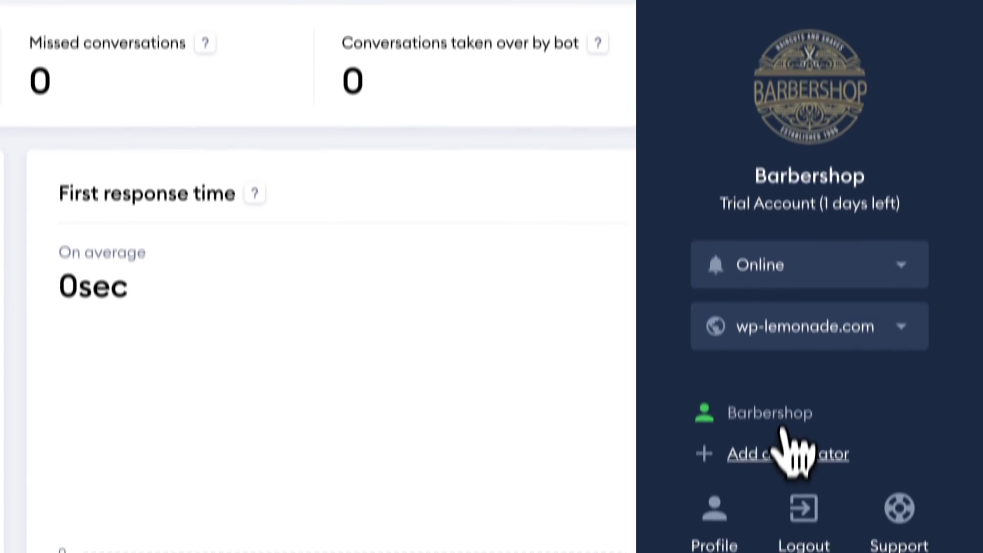
click(786, 454)
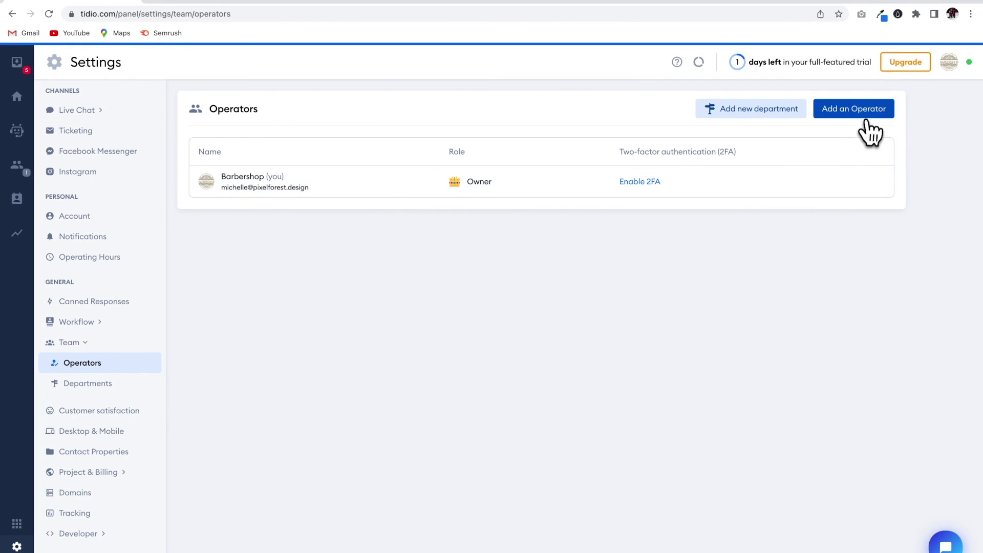
click(866, 122)
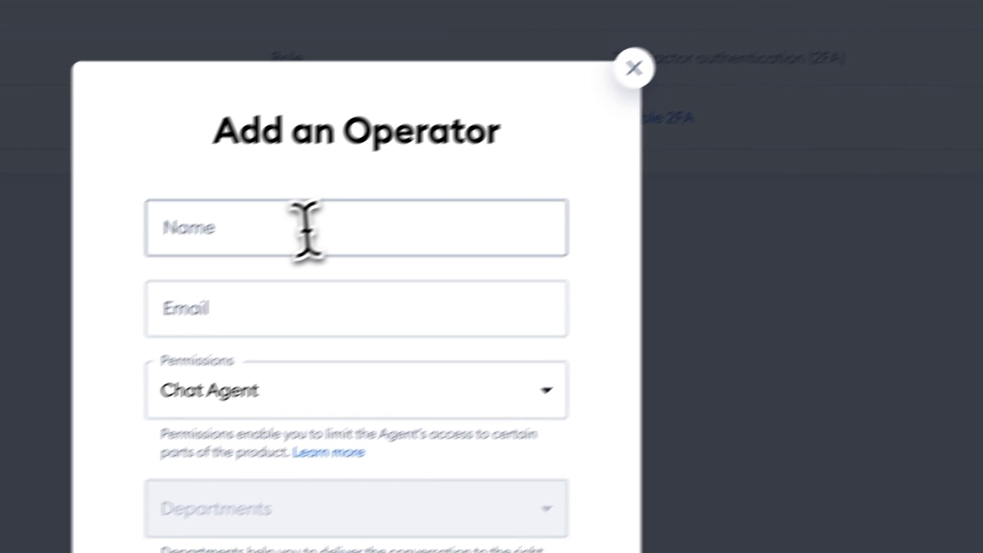
click(306, 228)
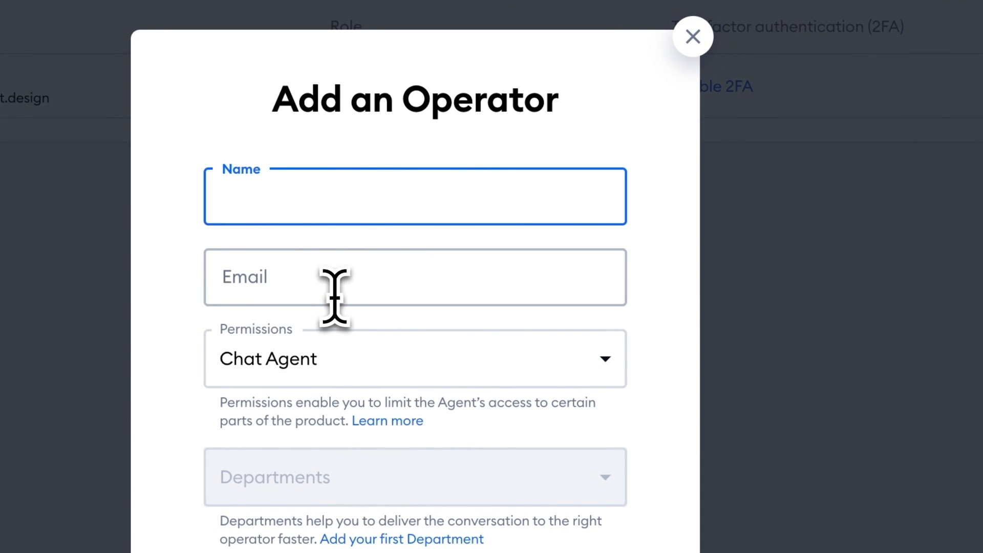
click(338, 370)
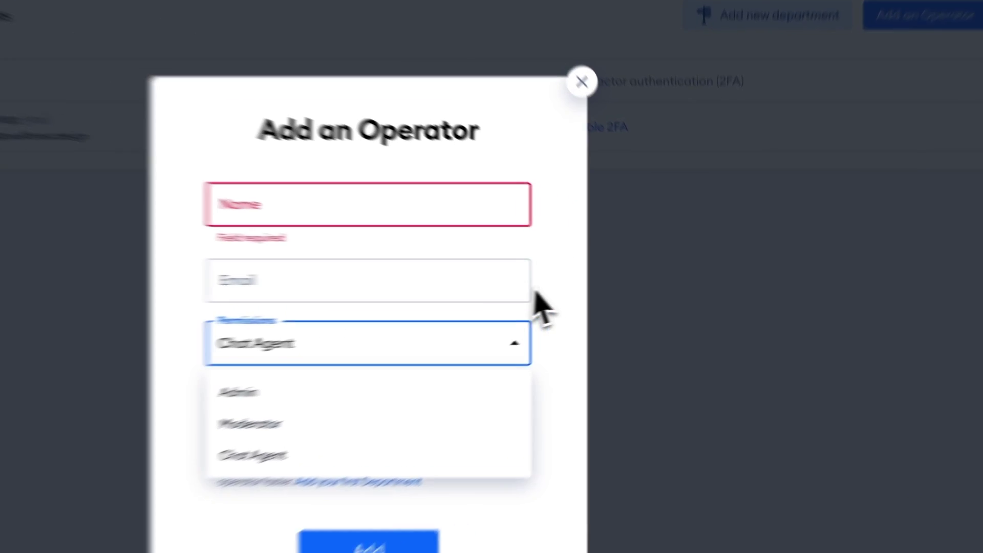
click(599, 285)
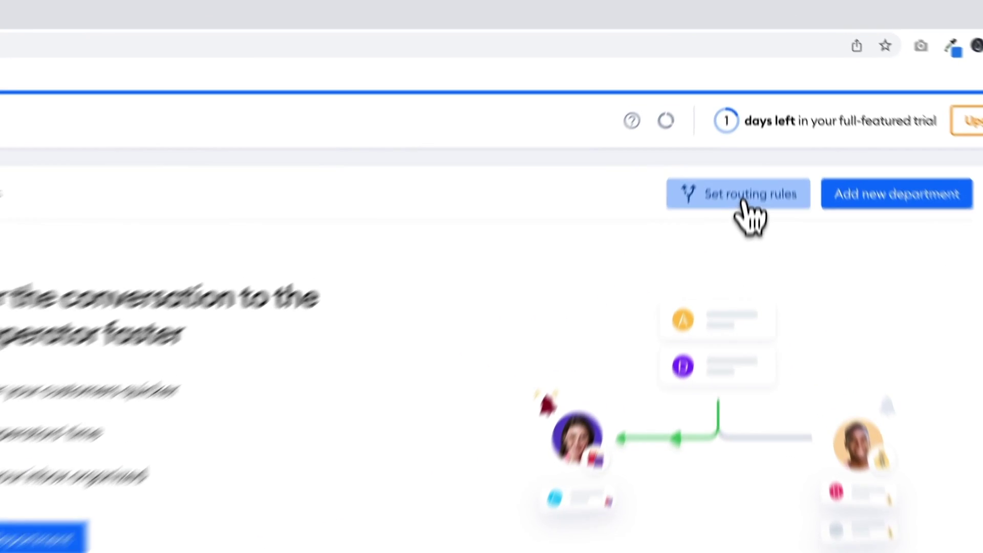
- Open the department routing rules from the Departments page
click(745, 202)
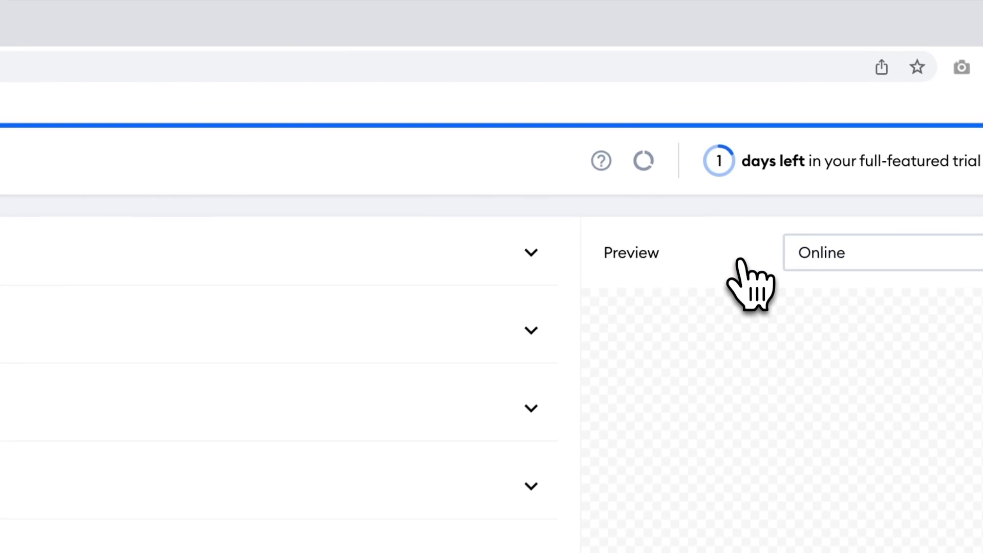